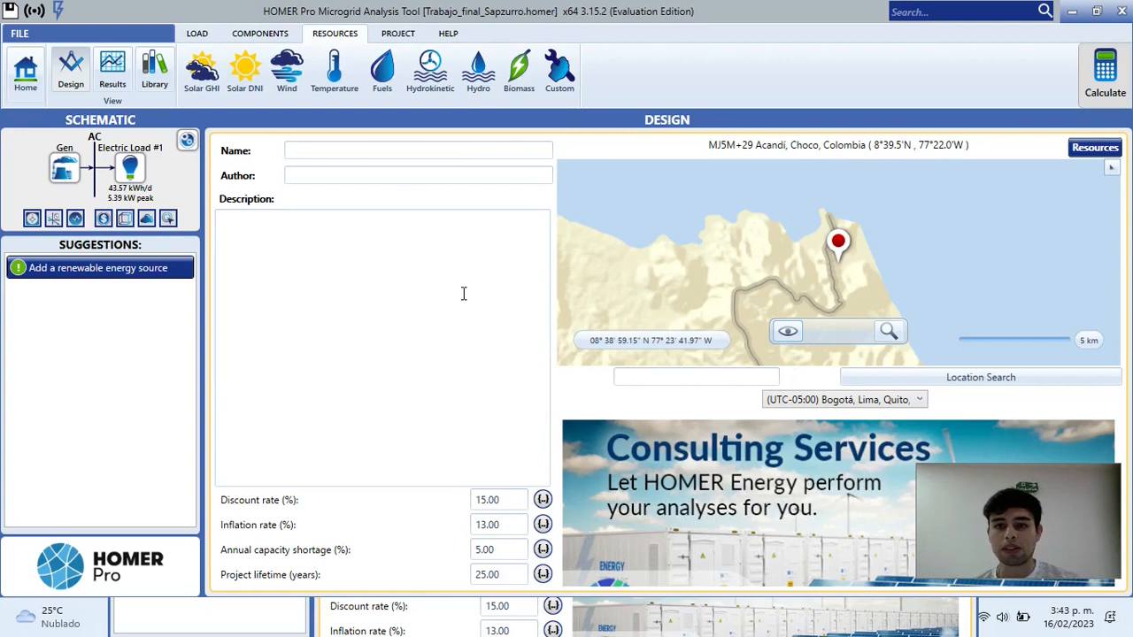
- Open the solar GHI resource and examine the monthly daily radiation and clearness index values across the year
click(202, 71)
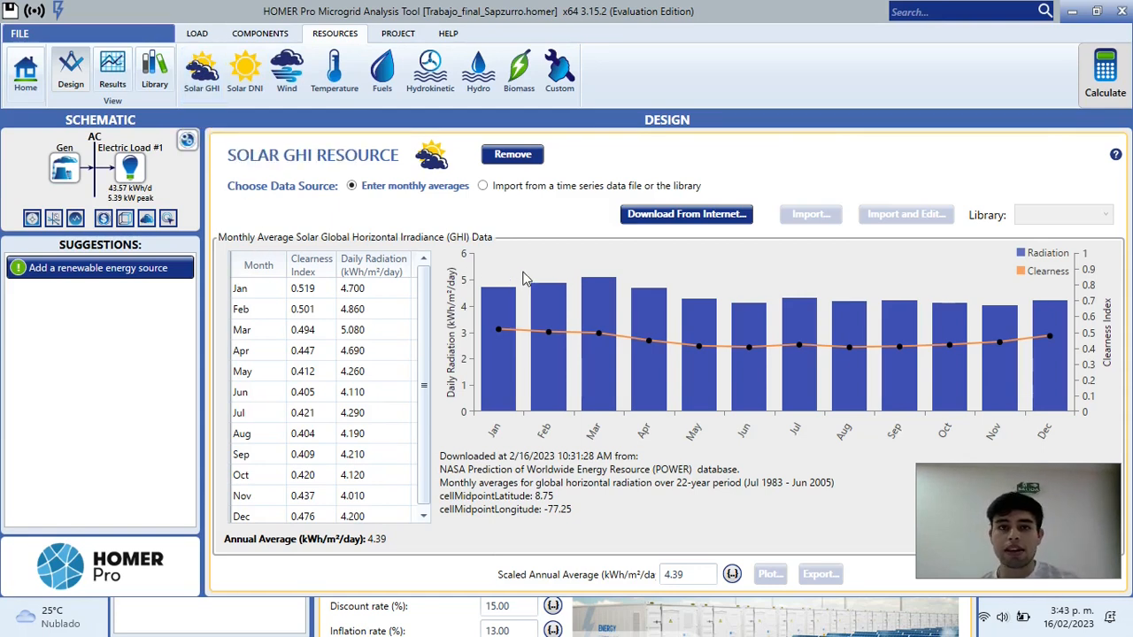
mouse_move(544, 333)
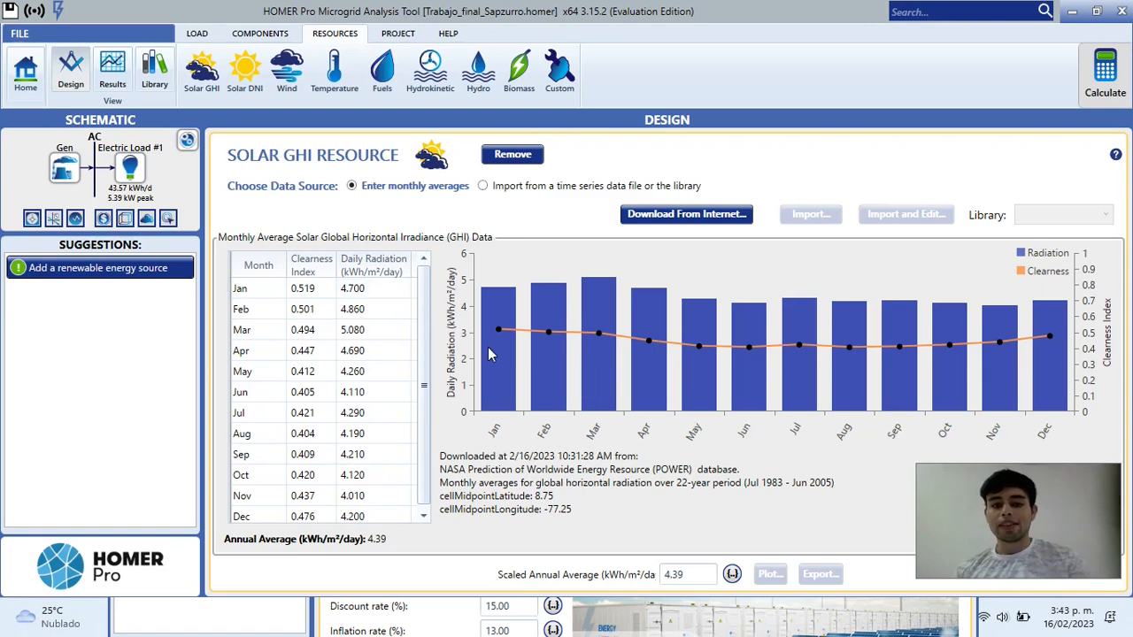
mouse_move(492, 354)
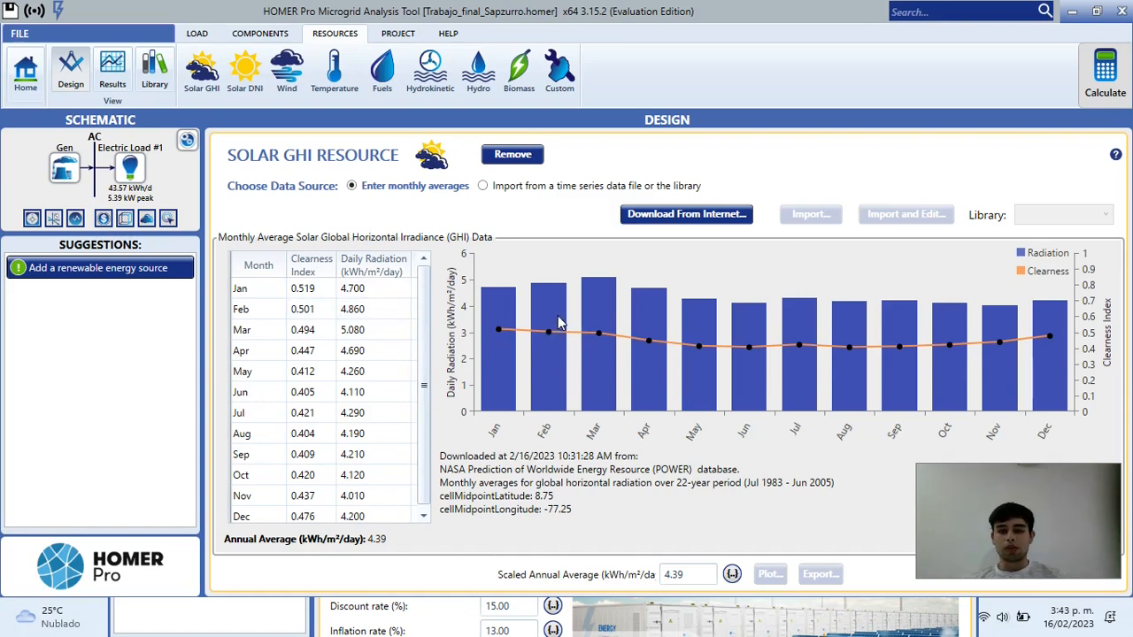
mouse_move(596, 306)
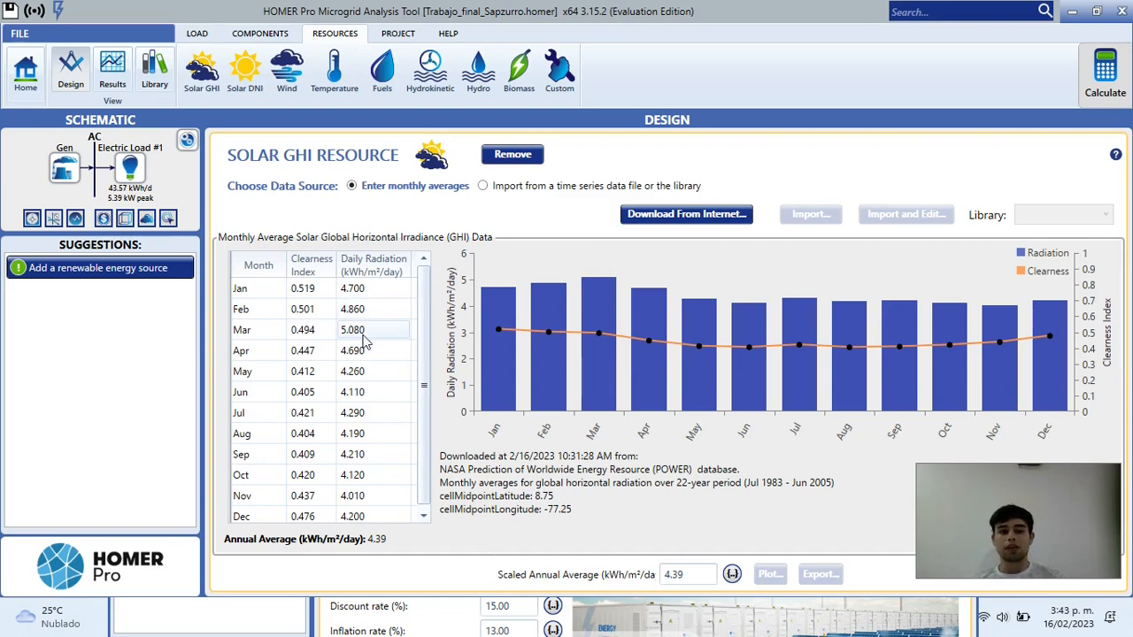
mouse_move(549, 354)
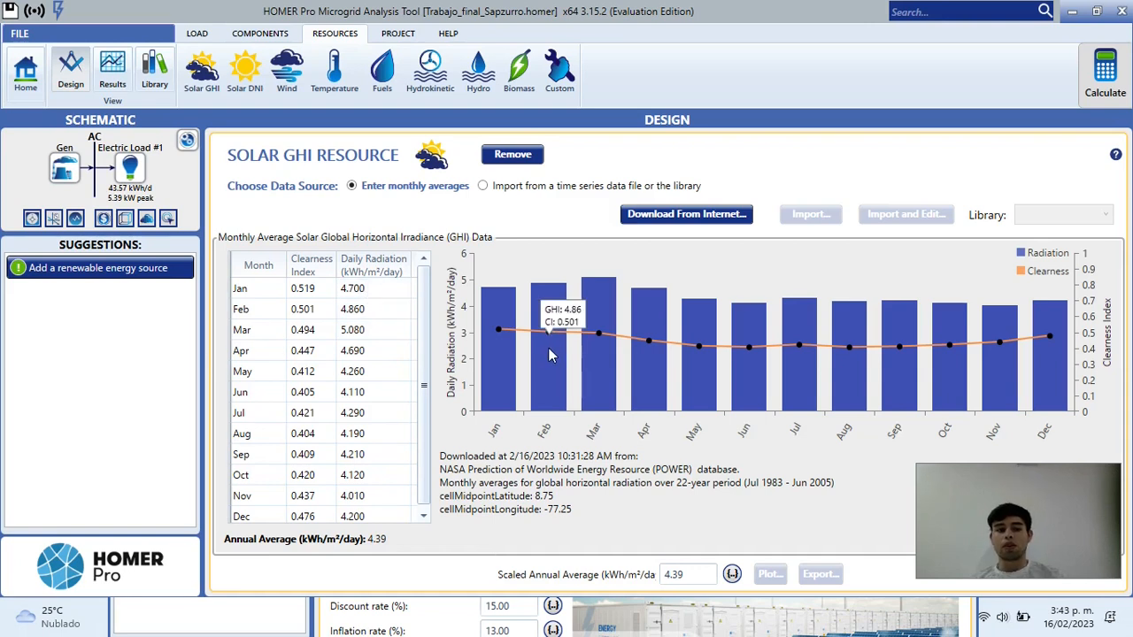
mouse_move(617, 376)
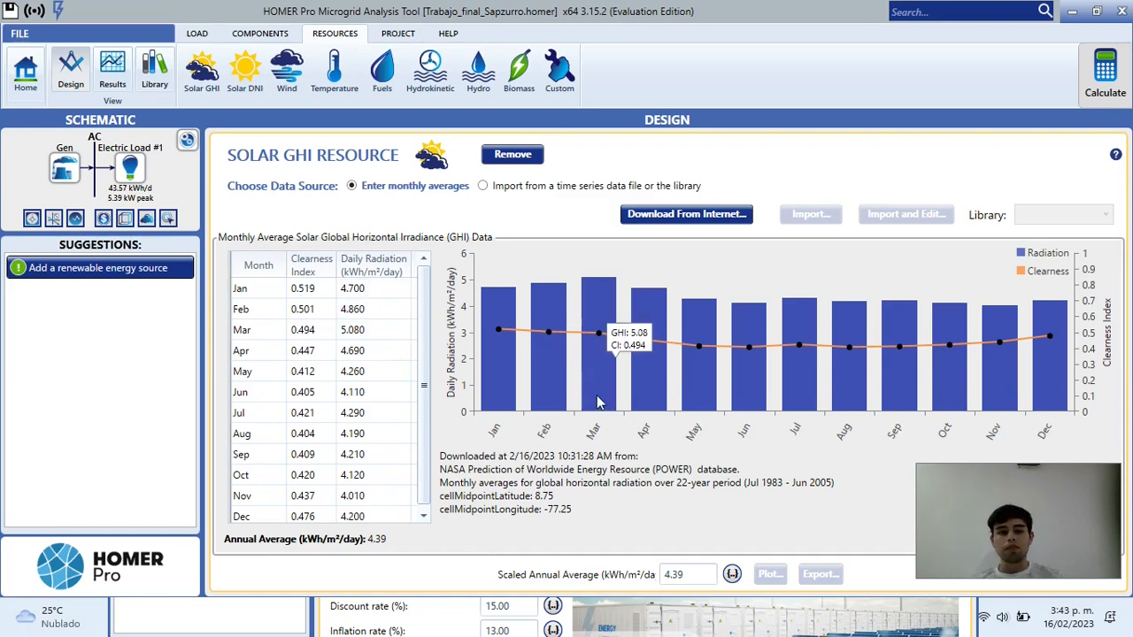
mouse_move(744, 380)
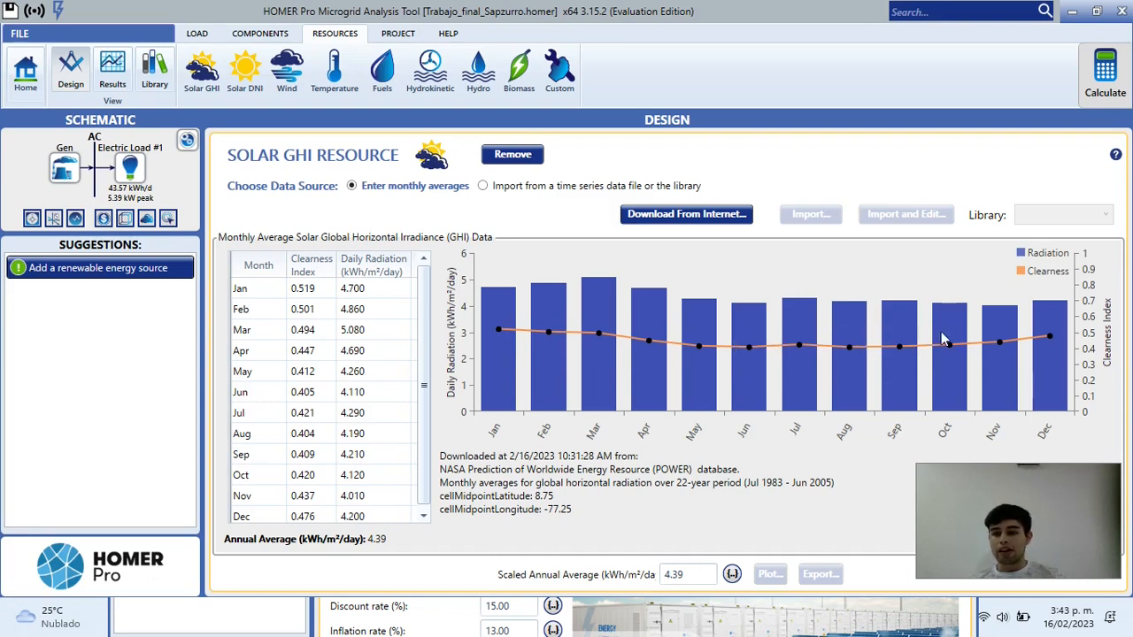
mouse_move(940, 360)
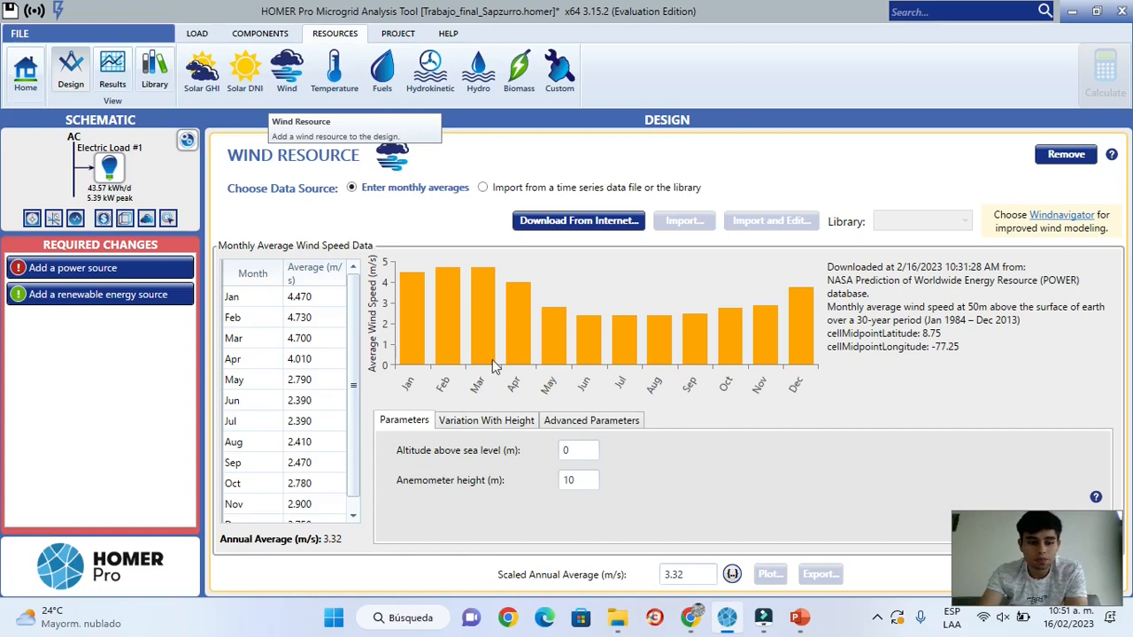
- Check the monthly average wind speeds in the wind resource and open the temperature resource
mouse_move(495, 367)
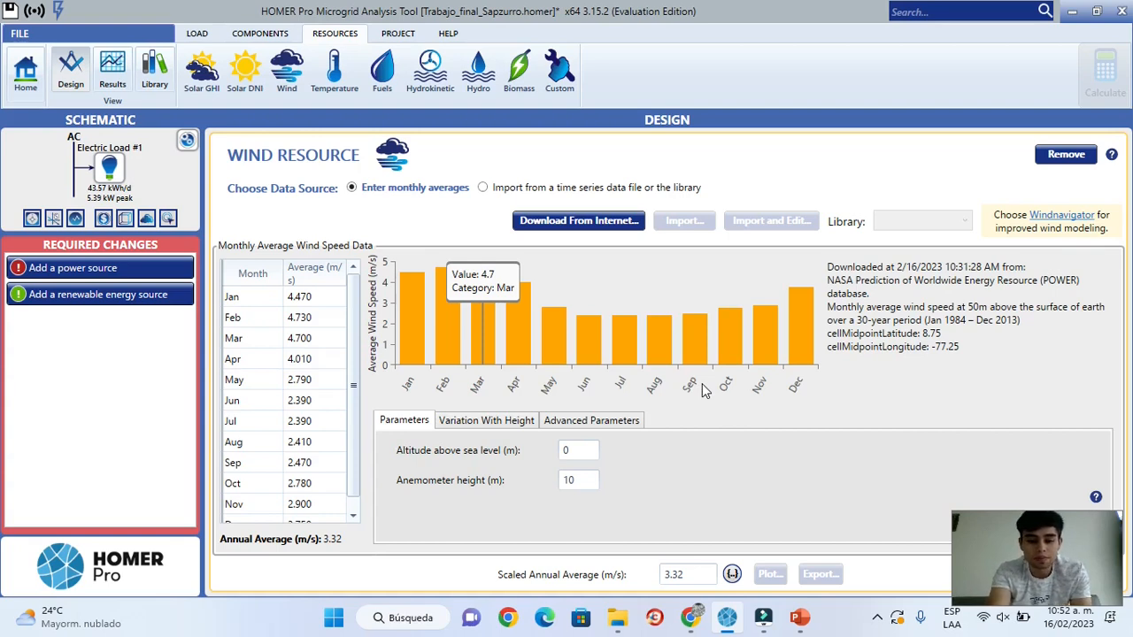
click(336, 78)
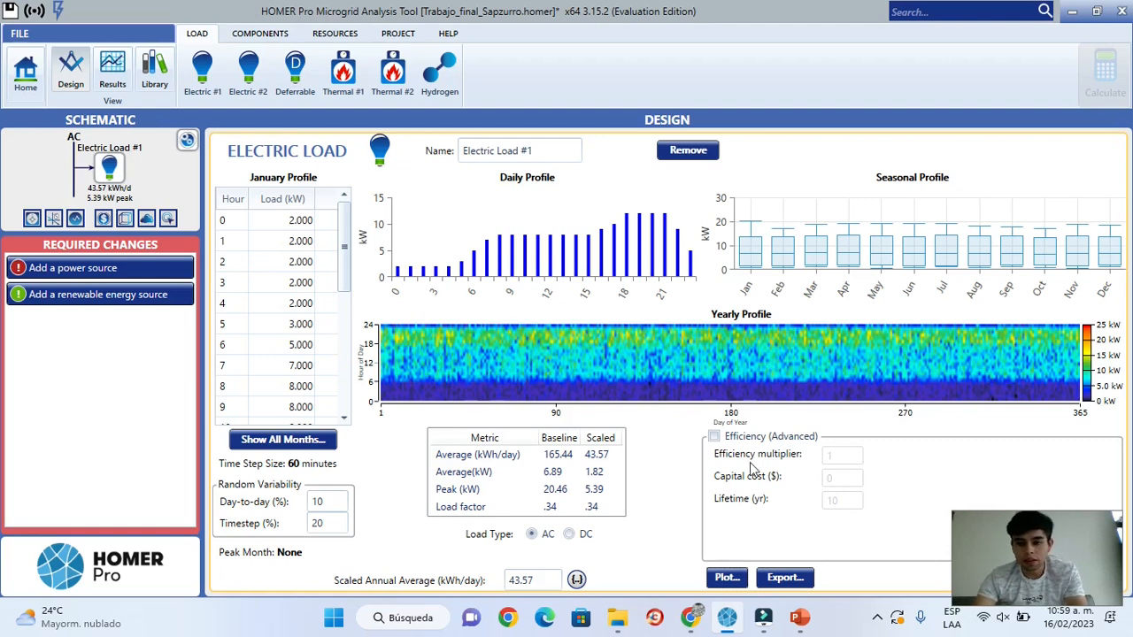
- Plot the time series of Electric Load #1 and compare its daily profiles between scaled and baseline data
click(726, 579)
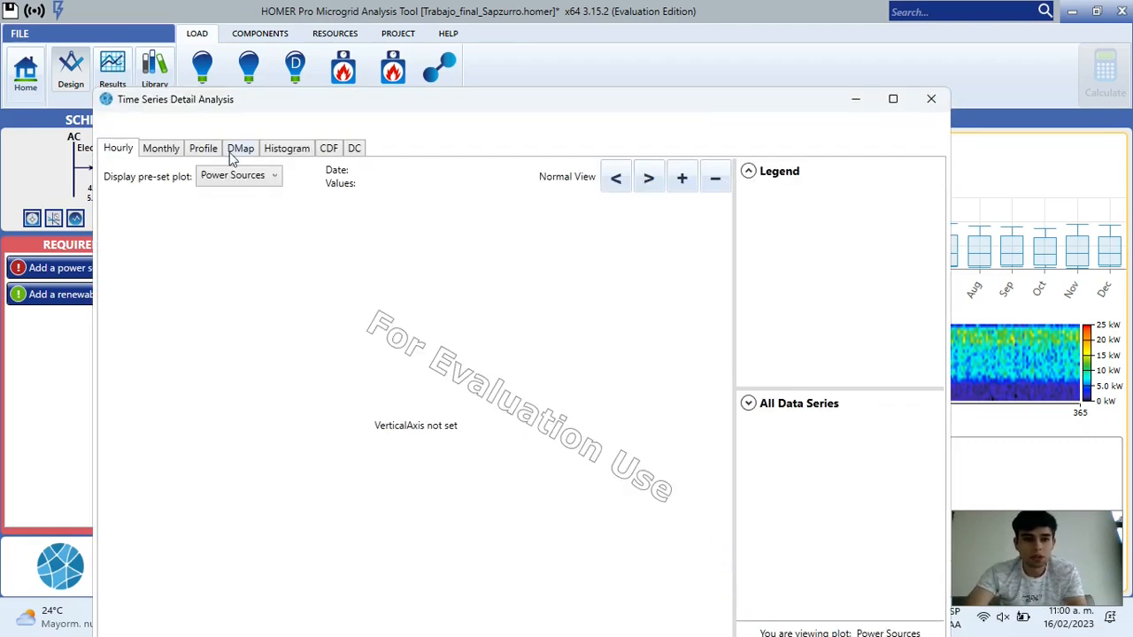
click(212, 153)
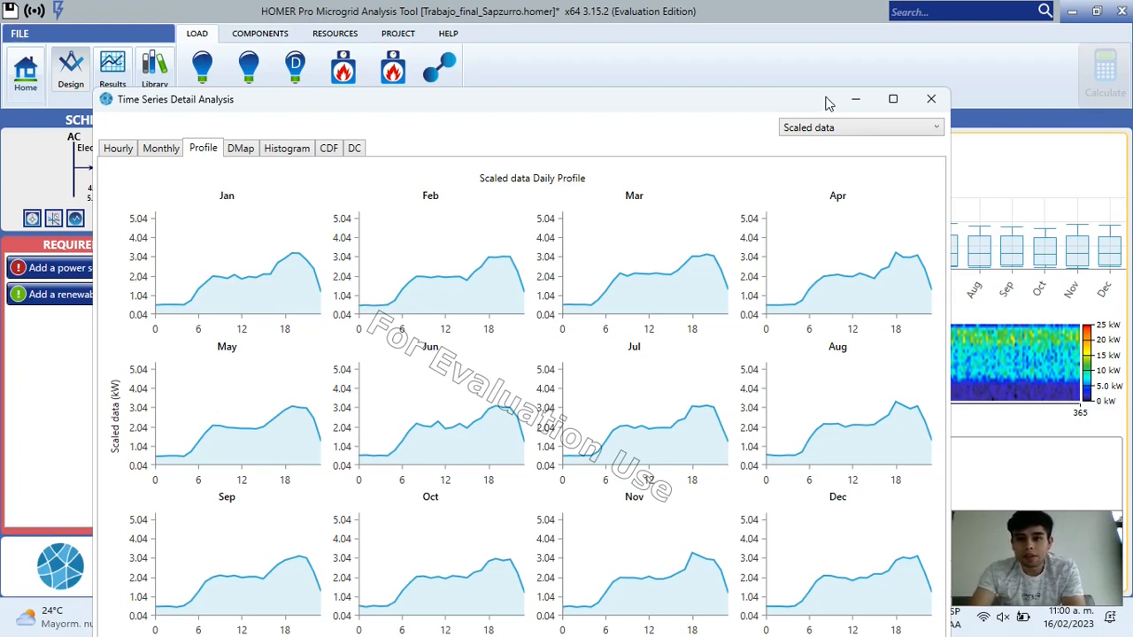
click(824, 135)
click(852, 163)
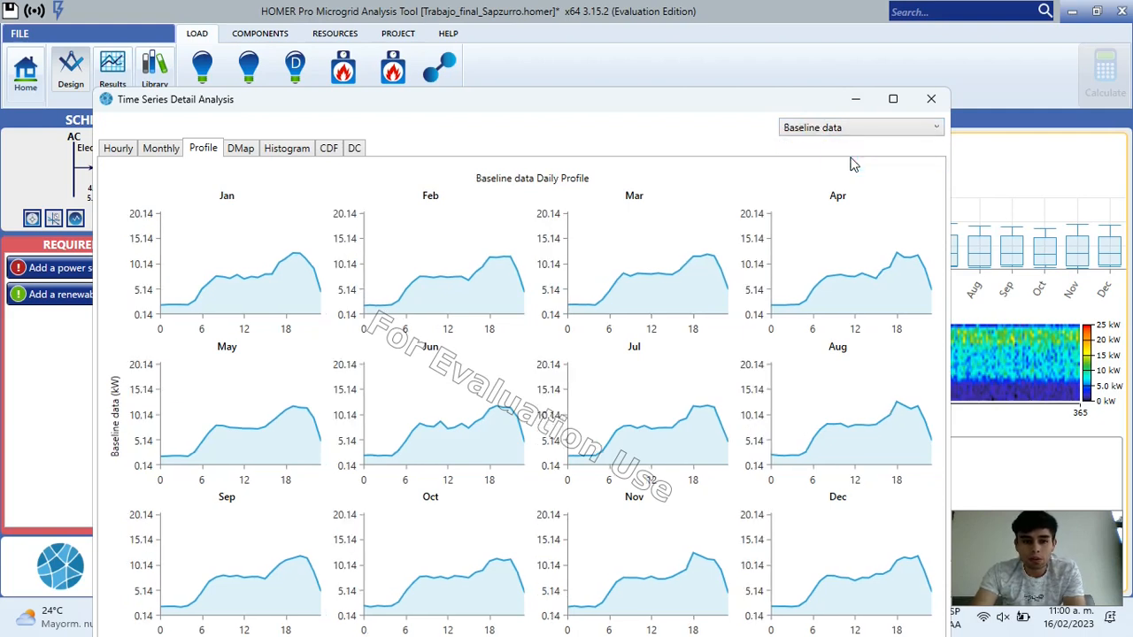
click(866, 126)
click(865, 145)
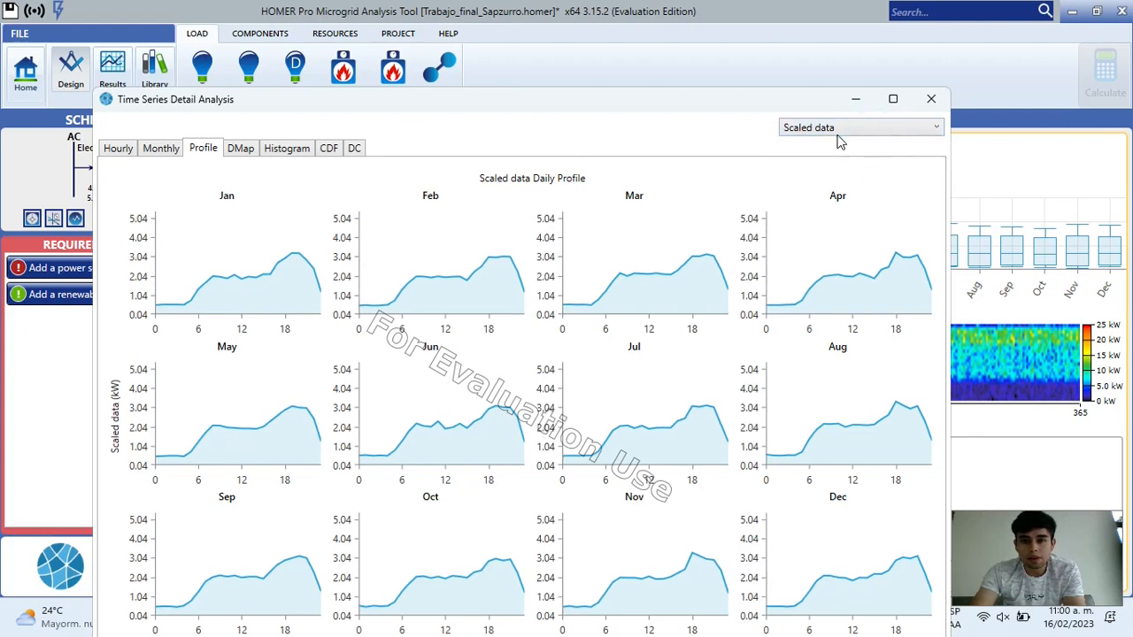
click(841, 127)
click(843, 163)
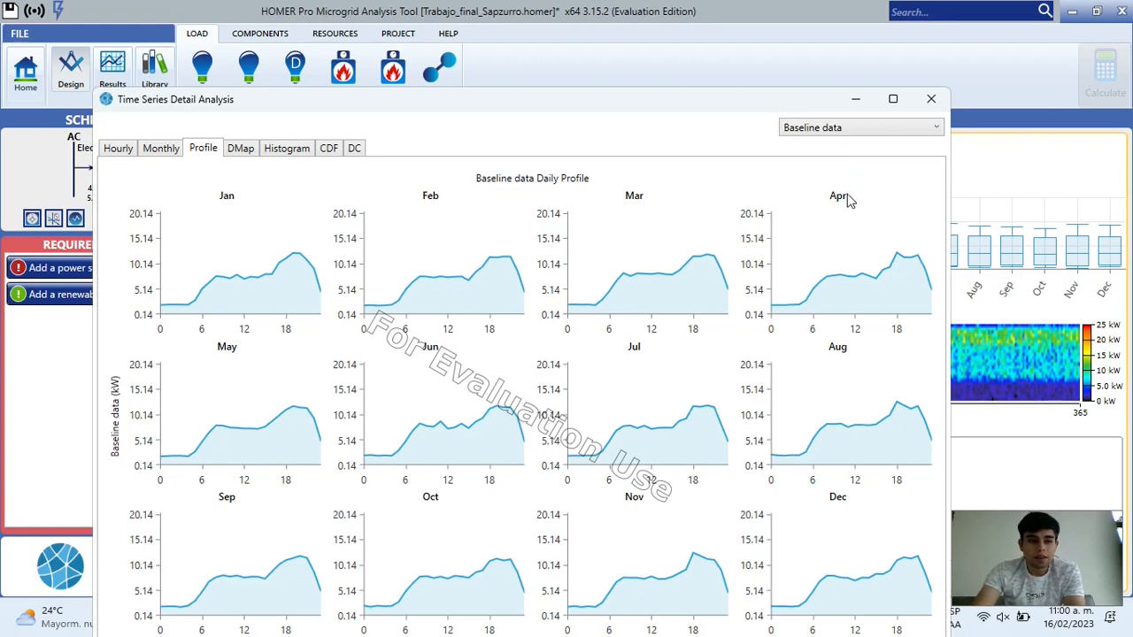
click(855, 130)
click(851, 125)
click(843, 127)
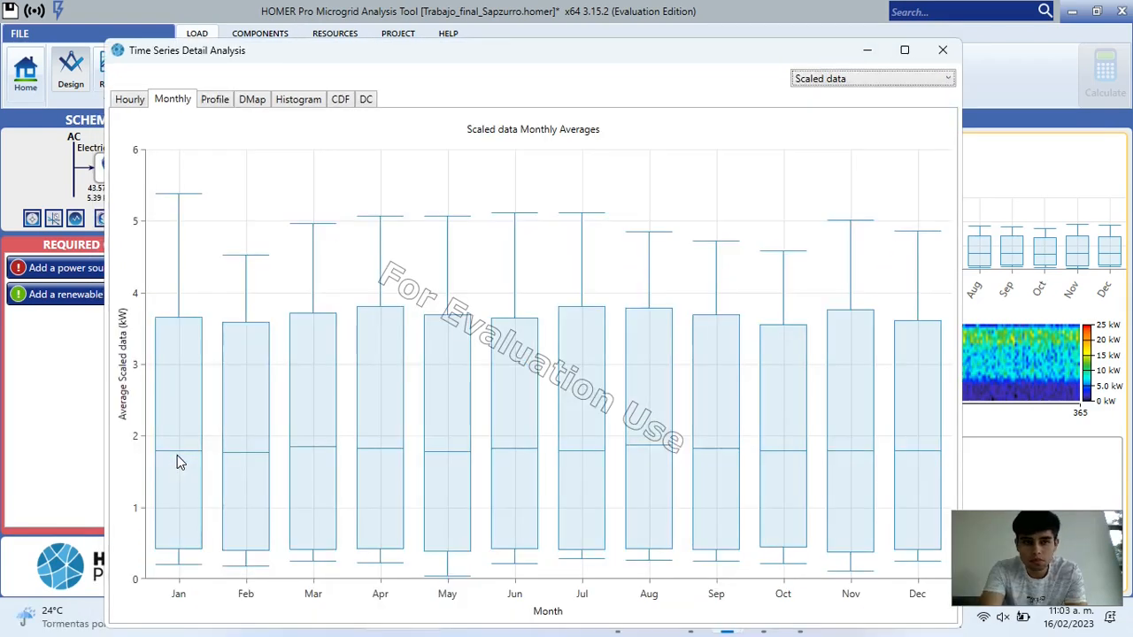
- Examine the minimum, average and maximum levels in the load's scaled monthly averages plot
click(183, 565)
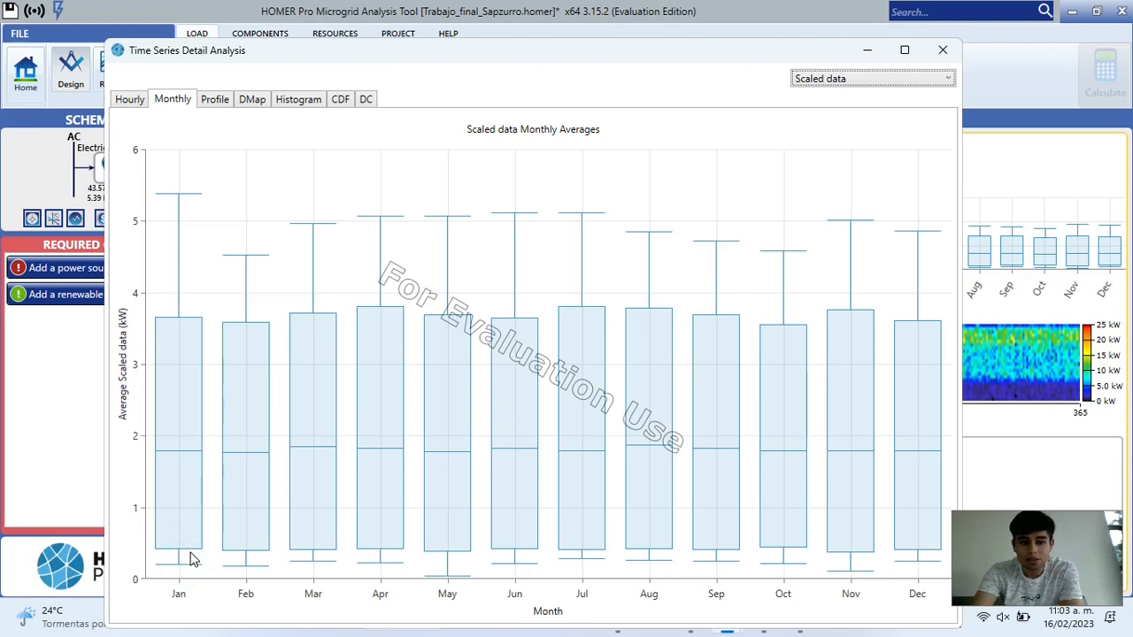
mouse_move(157, 447)
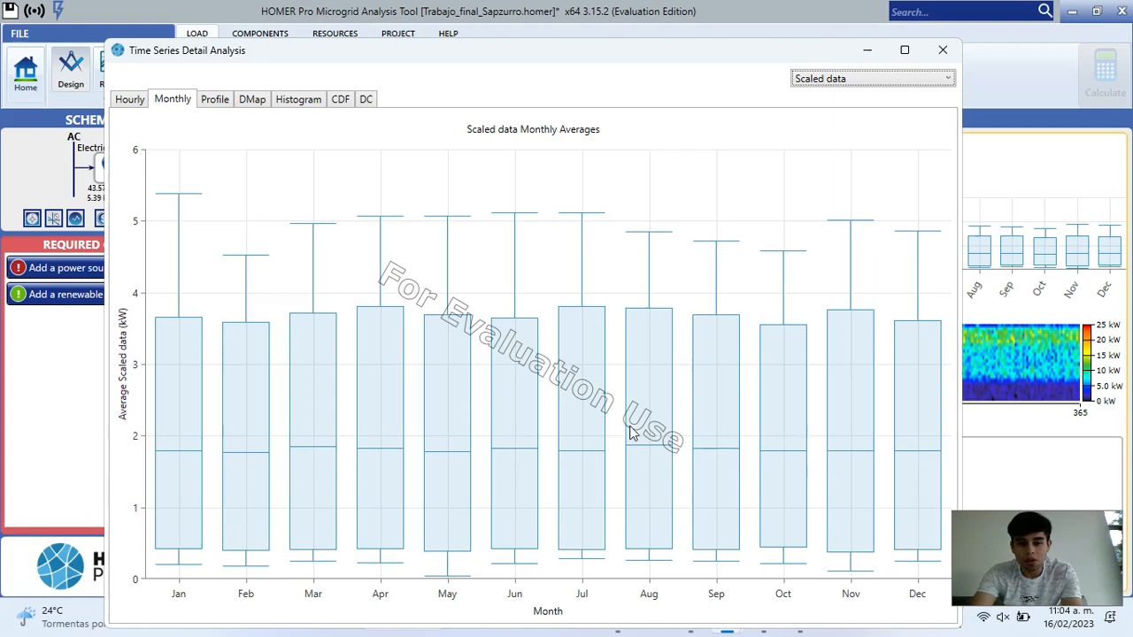
mouse_move(632, 438)
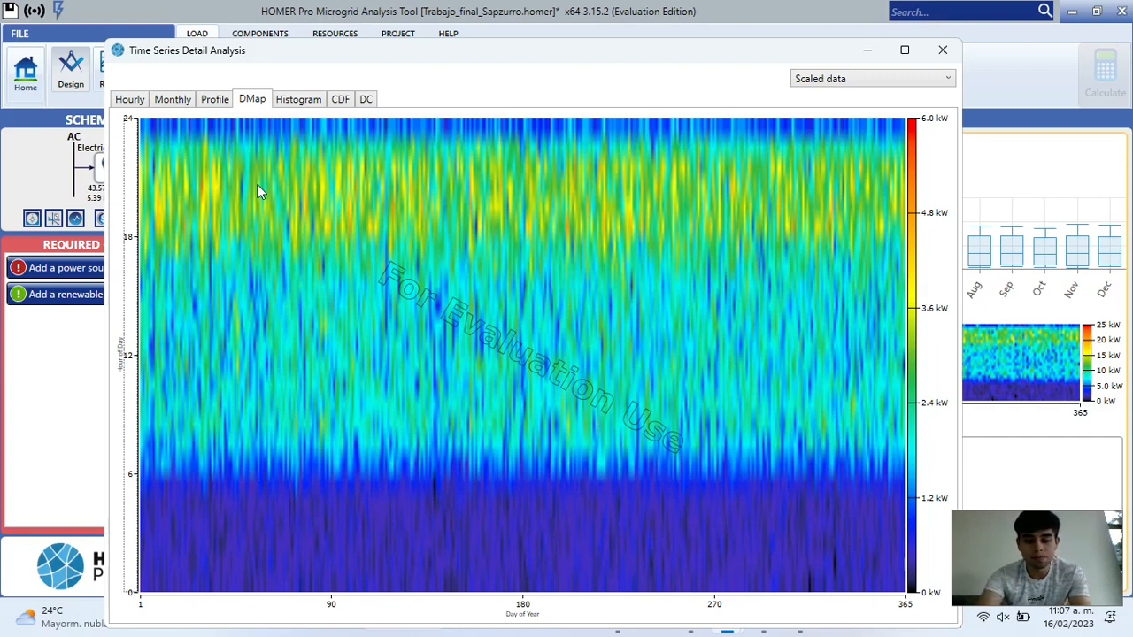
- Examine the load's histogram, cumulative frequency and duration curve for the scaled data, and close the time series analysis
click(298, 99)
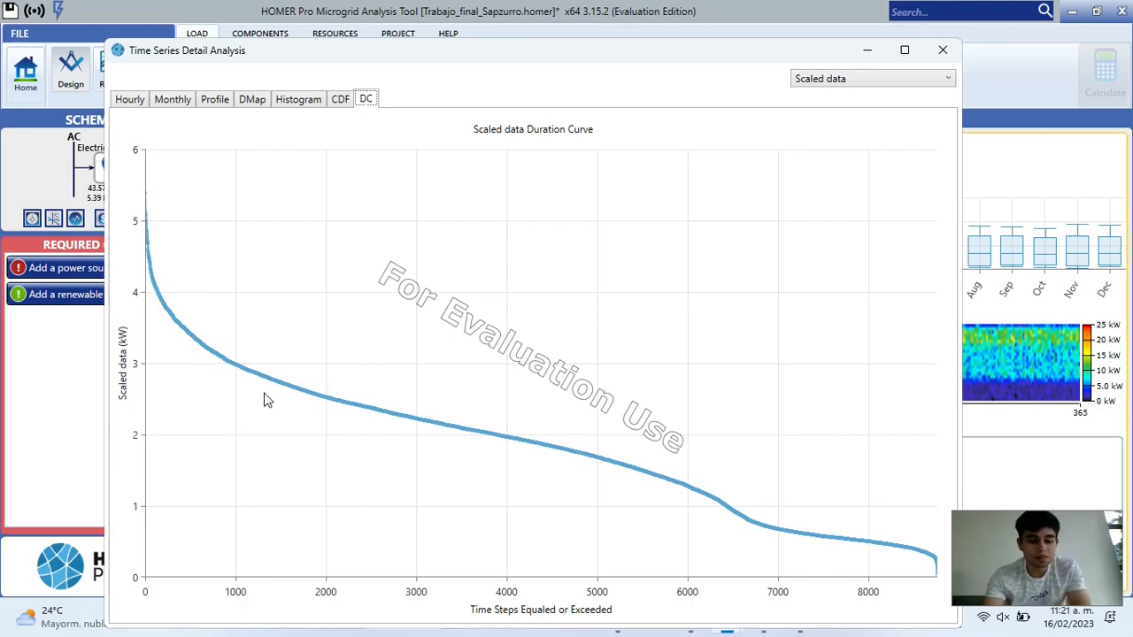
key(Left)
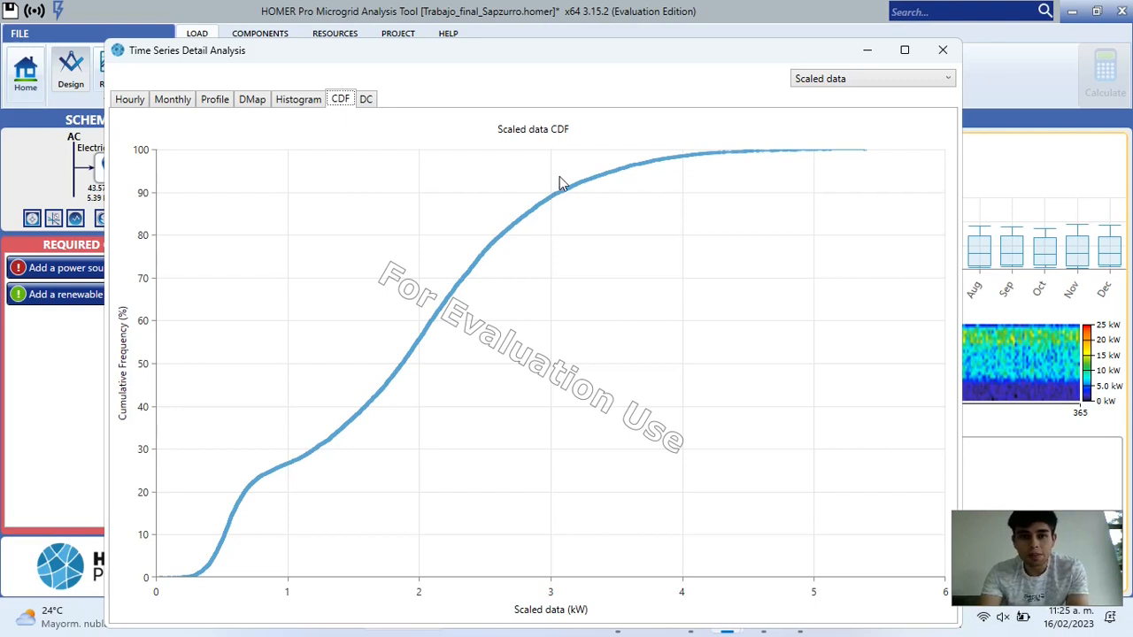
click(367, 100)
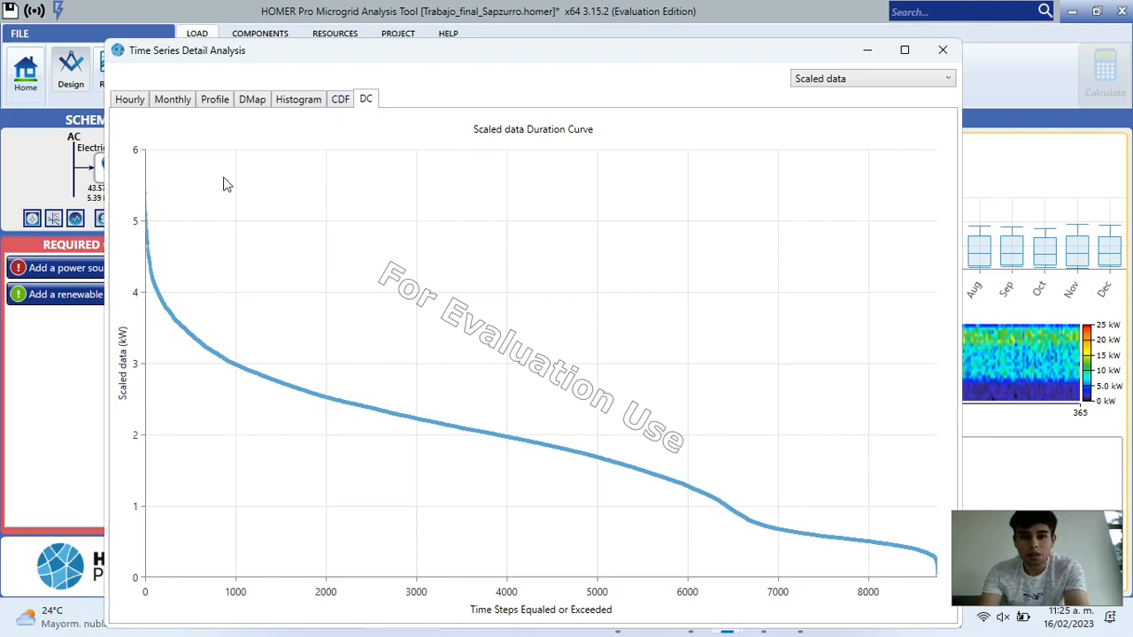
click(340, 98)
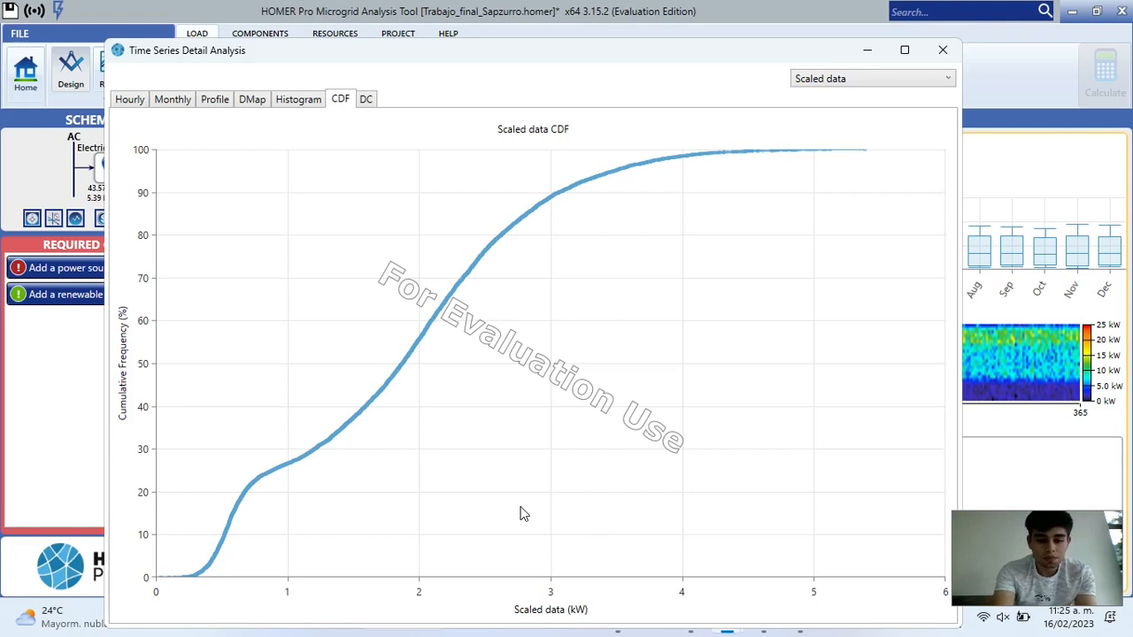
key(Escape)
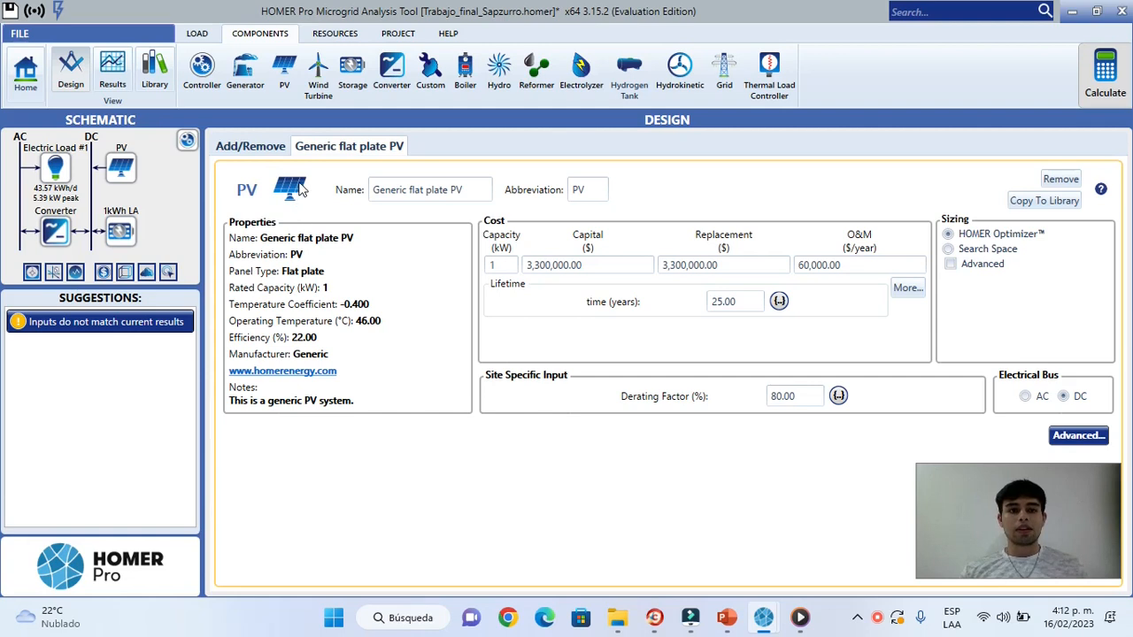
- Review the costs, lifetime and efficiency of the system converter and open the storage component
click(391, 88)
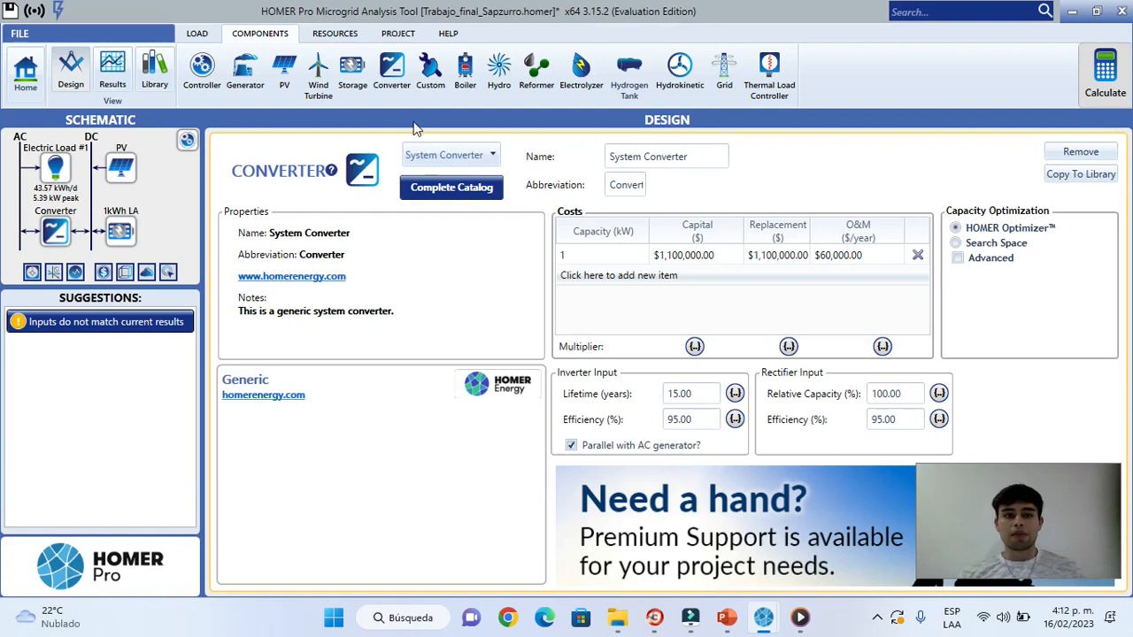
click(354, 72)
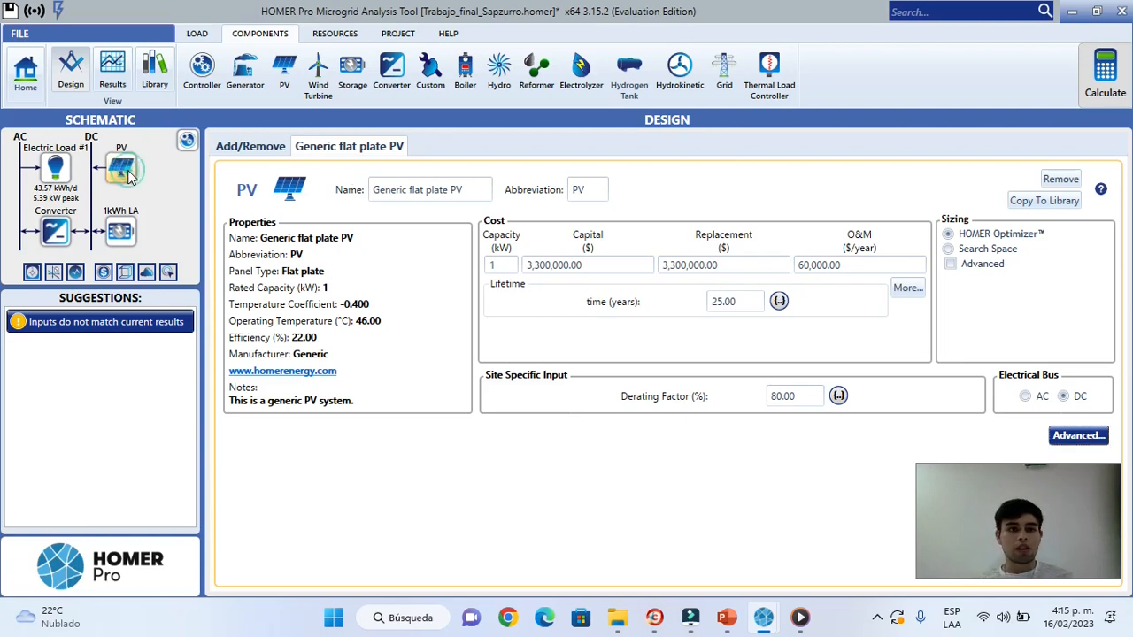
- Check the temperature effects in the advanced properties of the generic flat plate PV and close them
click(1086, 435)
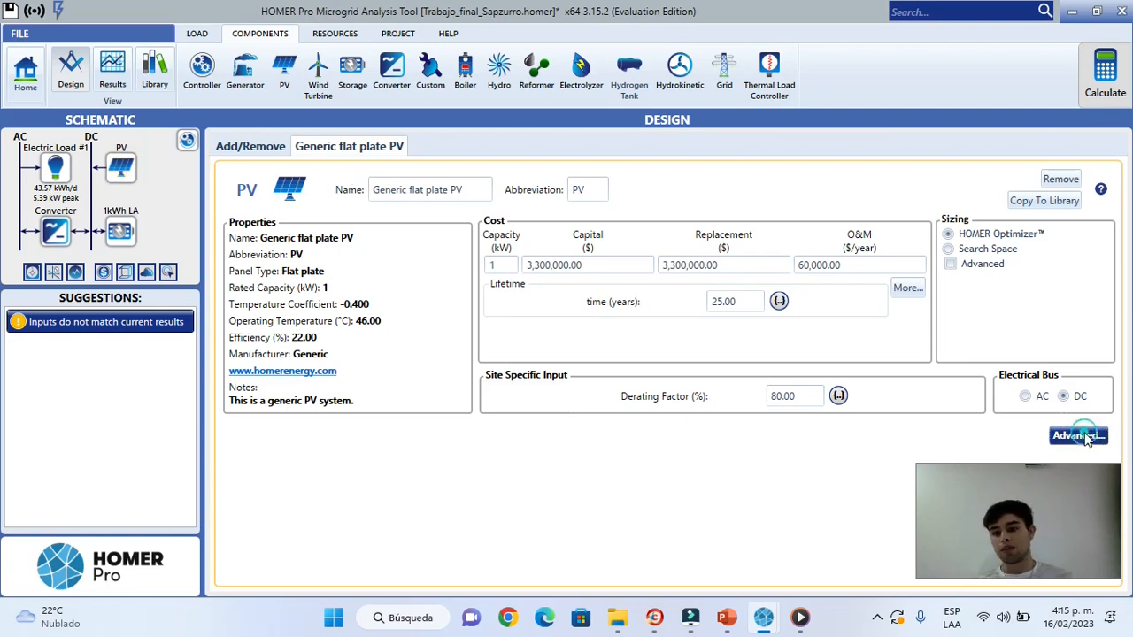
click(379, 128)
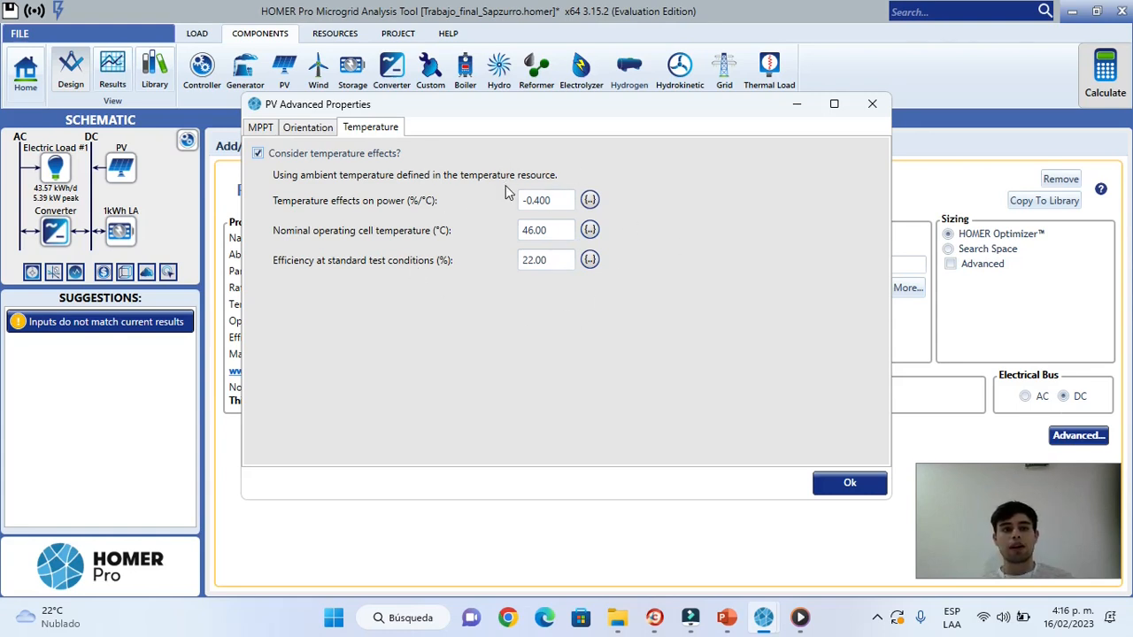
click(848, 485)
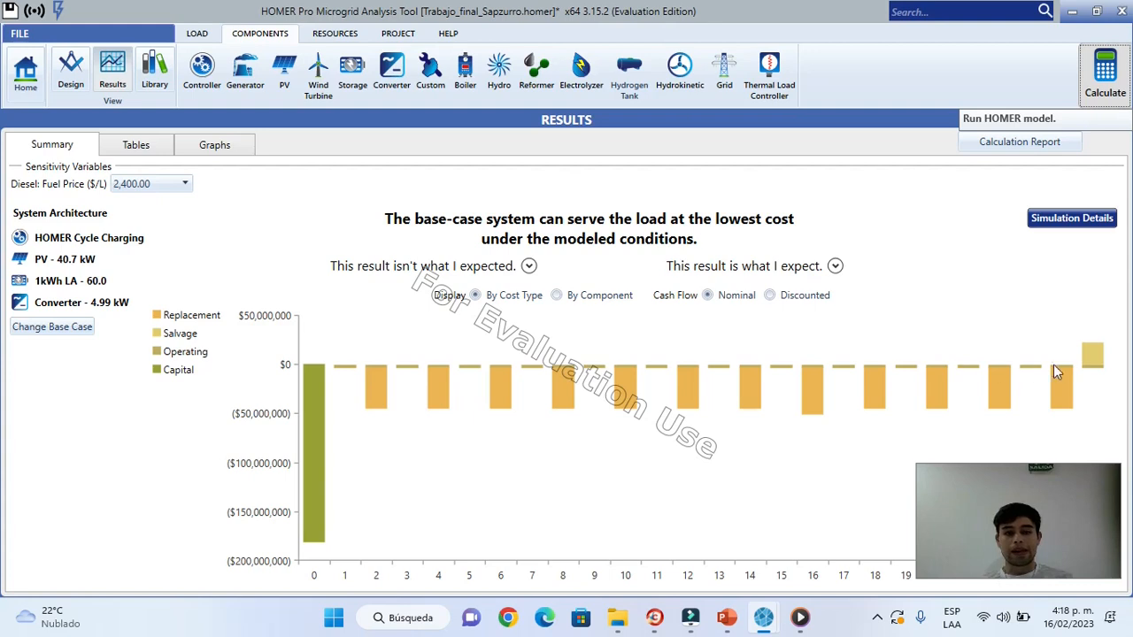
- Examine the salvage, operating and capital bars in the nominal cash flow chart of the results summary
mouse_move(1095, 357)
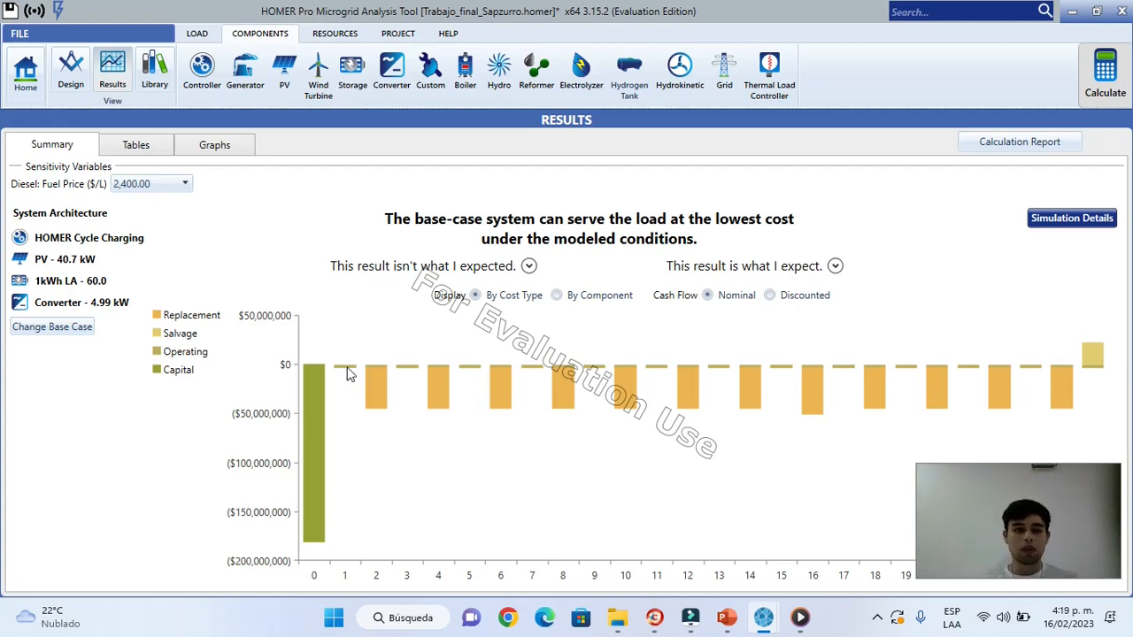
mouse_move(352, 377)
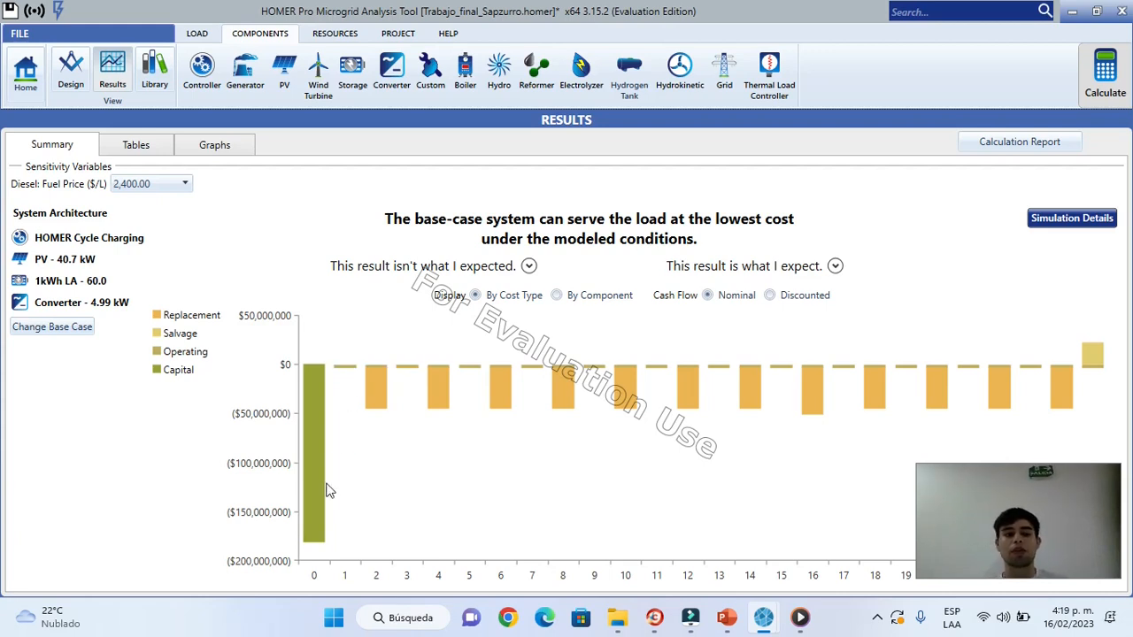
mouse_move(321, 536)
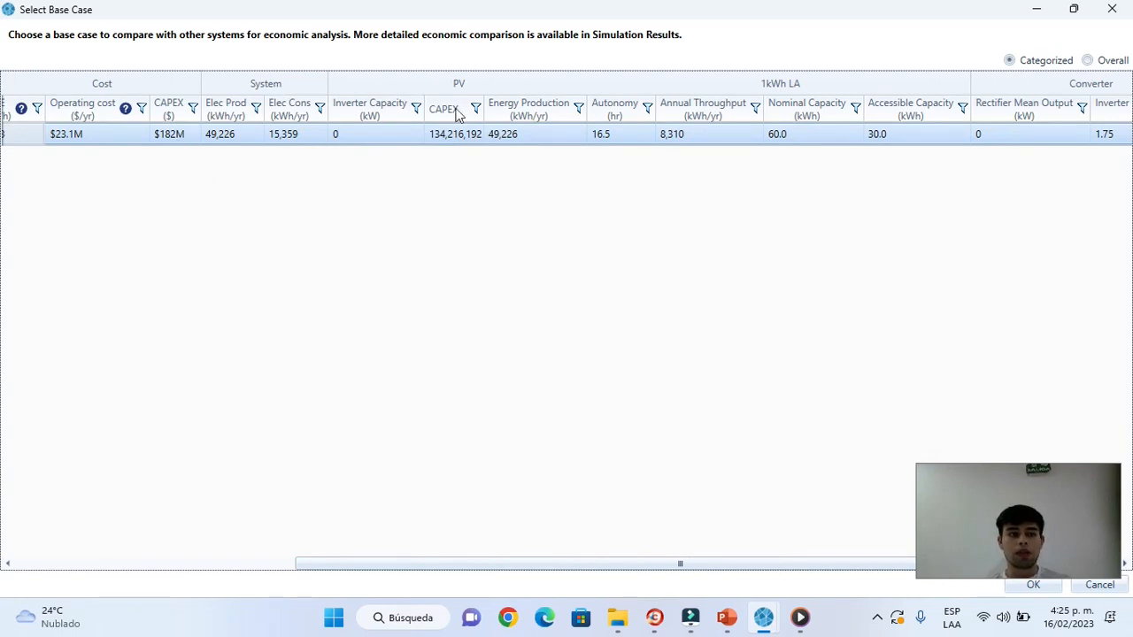
- Review the architecture, cost and component columns of the base case, and return to the results summary
drag(460, 572, 136, 546)
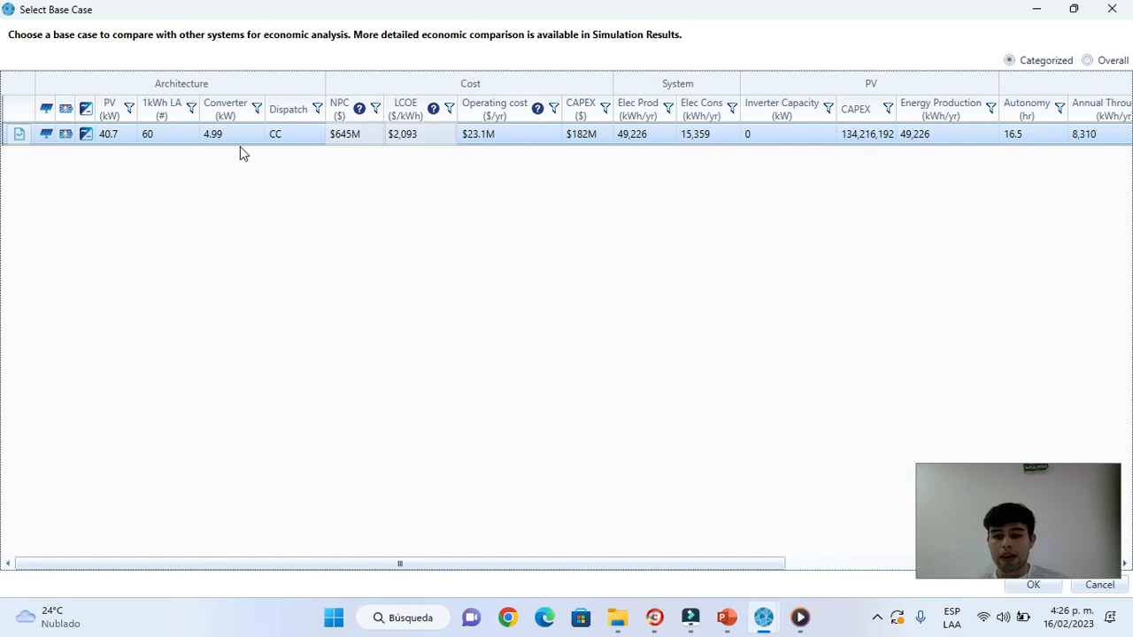
drag(563, 559, 684, 563)
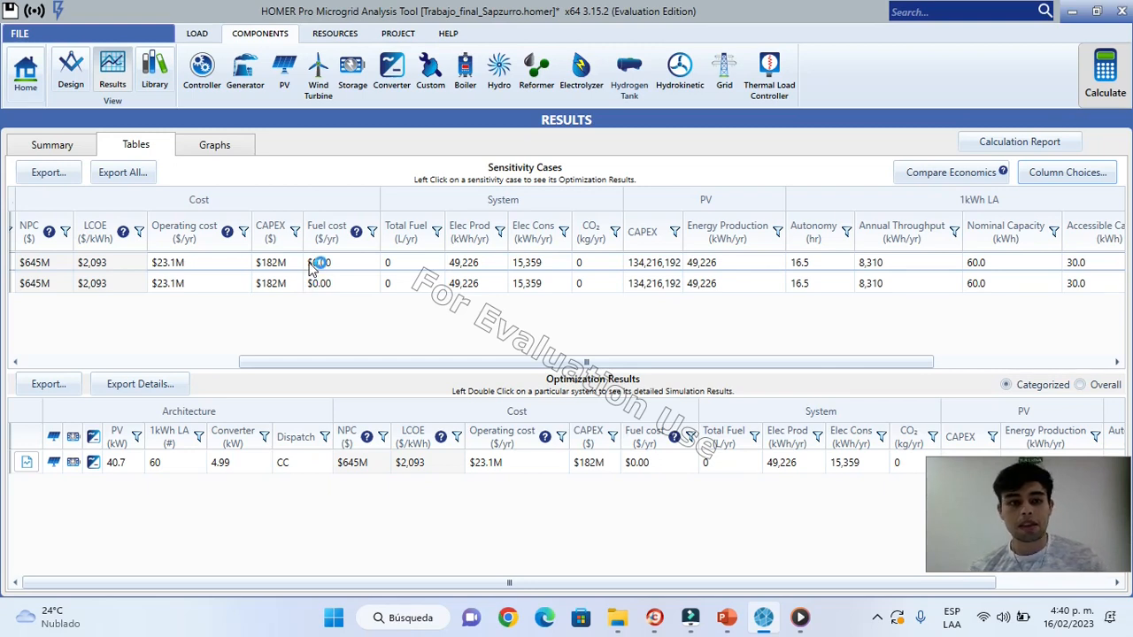
click(71, 147)
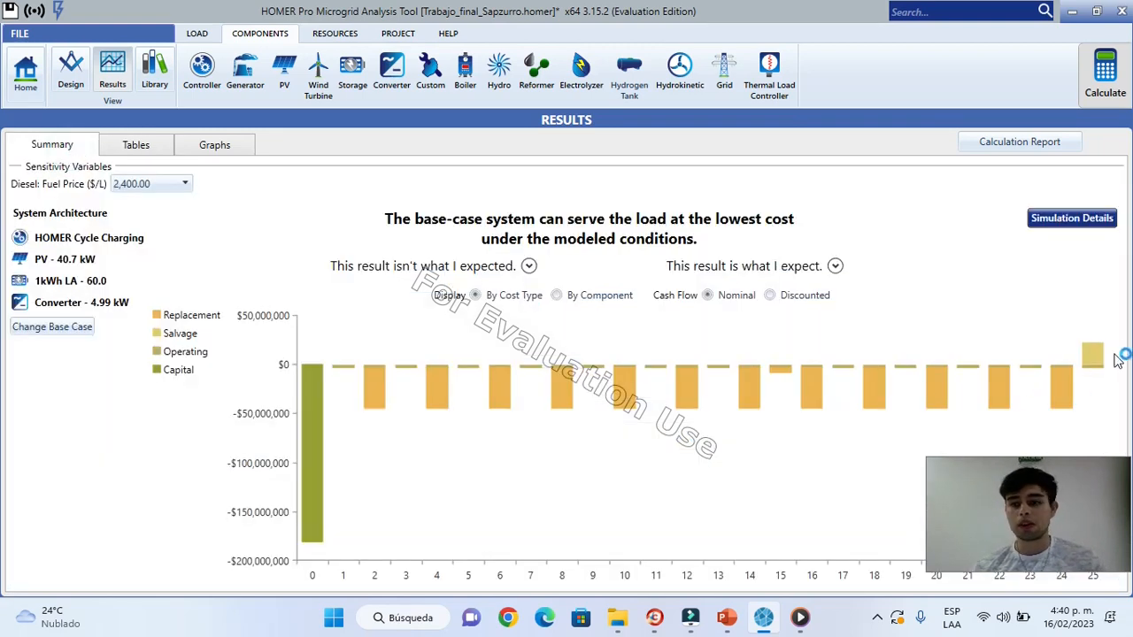
- Review the salvage value in the cash flow chart and the sensitivity case columns, and open the calculation report
mouse_move(1101, 362)
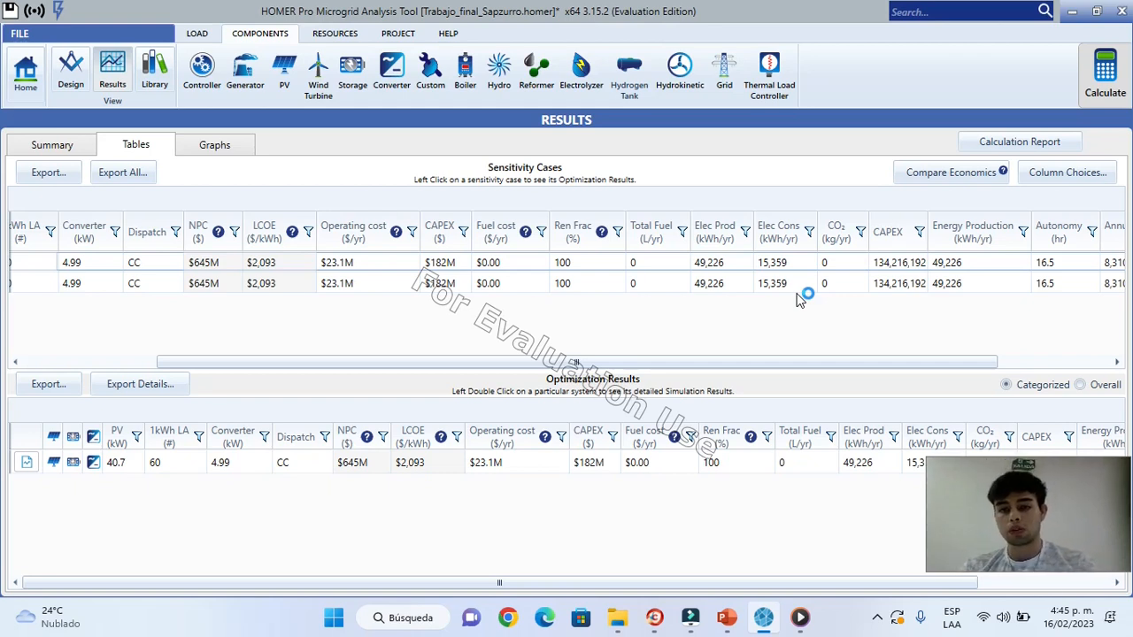
drag(804, 362, 842, 362)
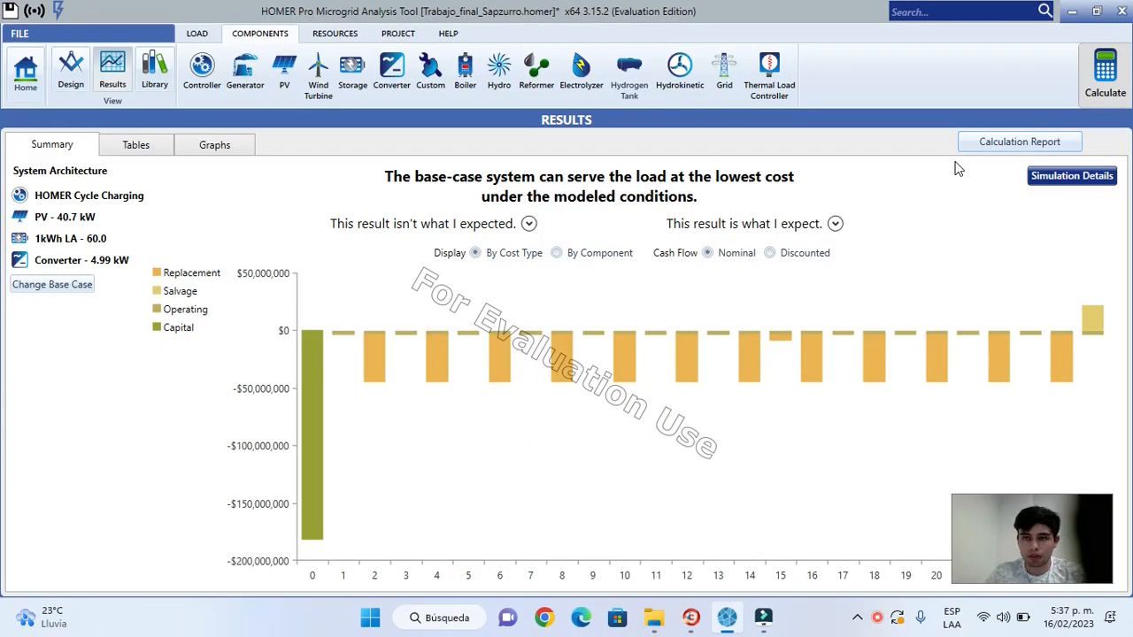
click(997, 144)
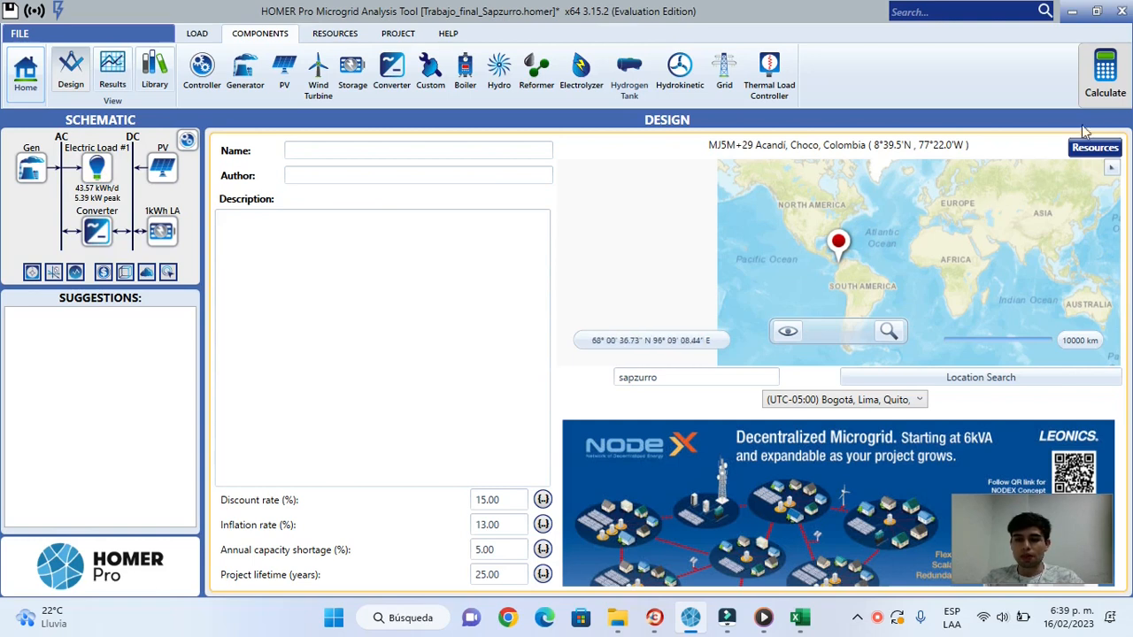
- Calculate the design with the generator included and review the system, generator, PV, storage and converter columns of the optimization results
click(1109, 82)
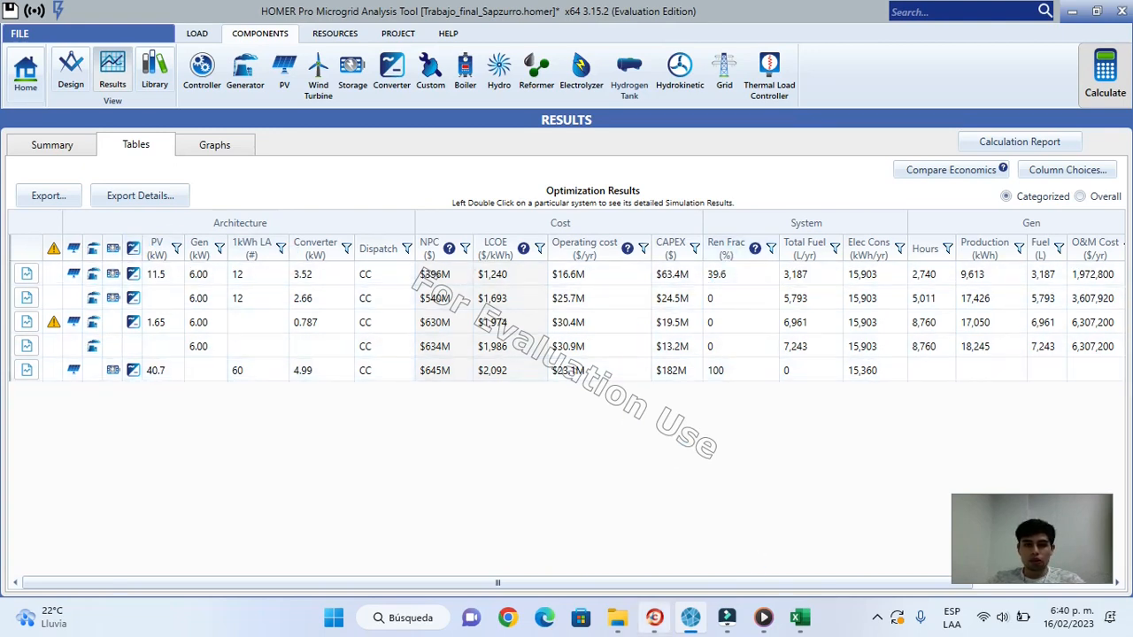
drag(695, 584, 1132, 530)
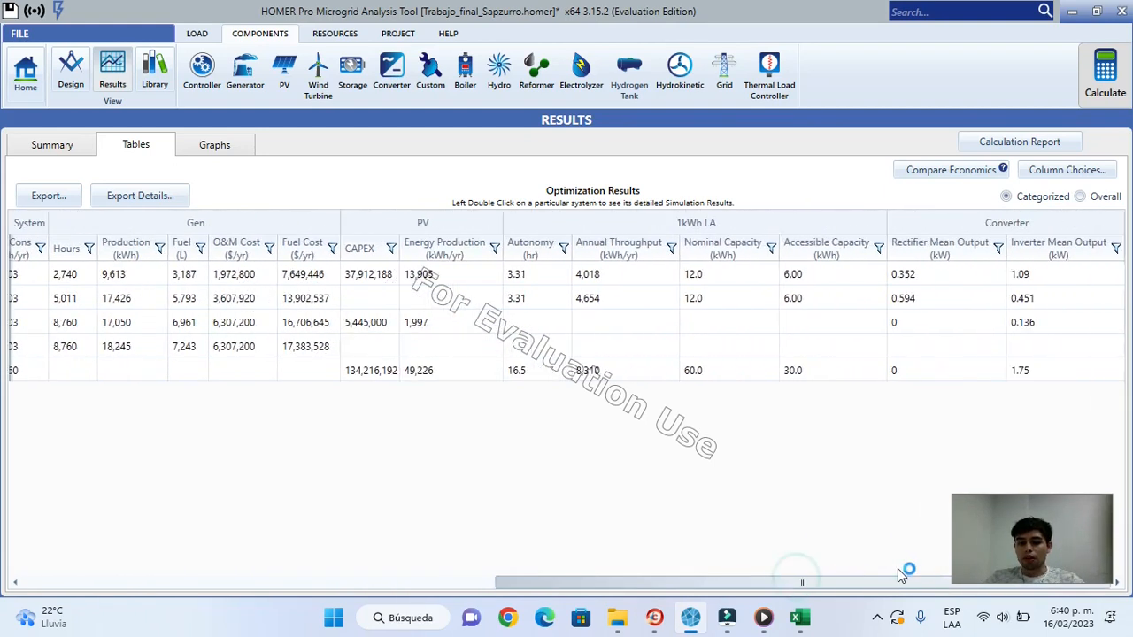
scroll(491, 527, left, 3)
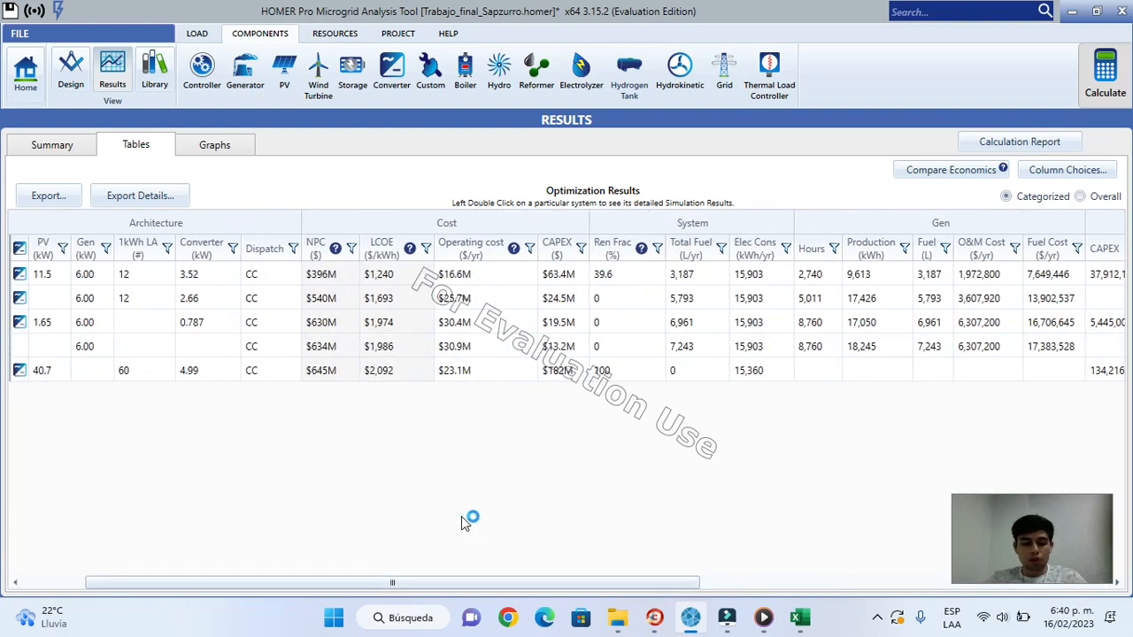
- Switch to the TABLAGEE workbook in Excel
key(alt+Tab)
key(alt+Tab)
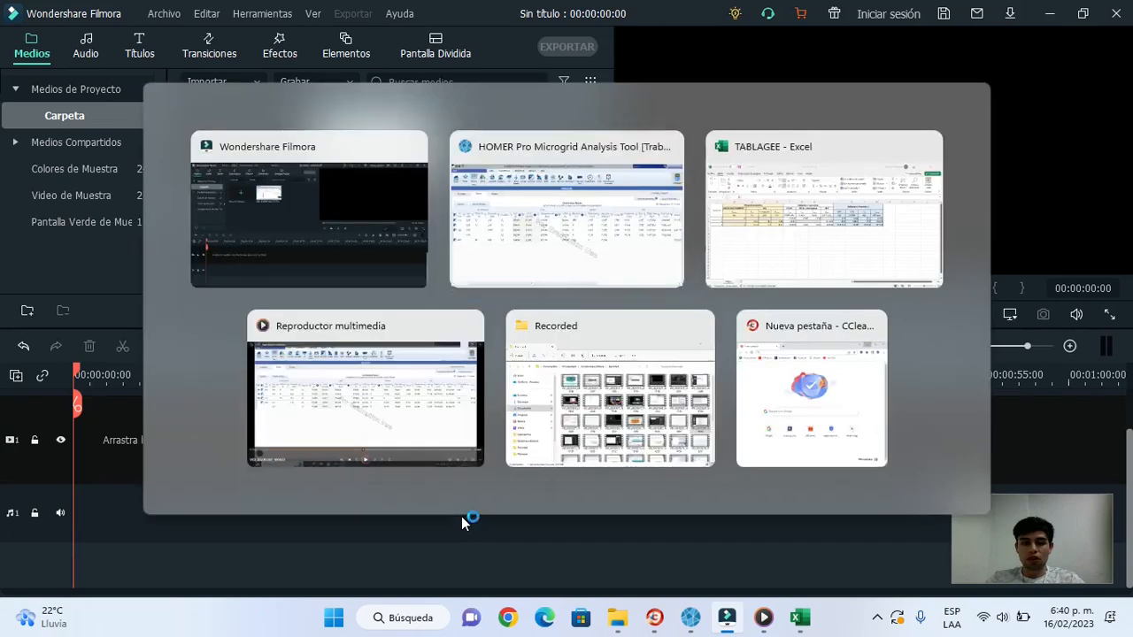
key(alt+Tab)
key(Escape)
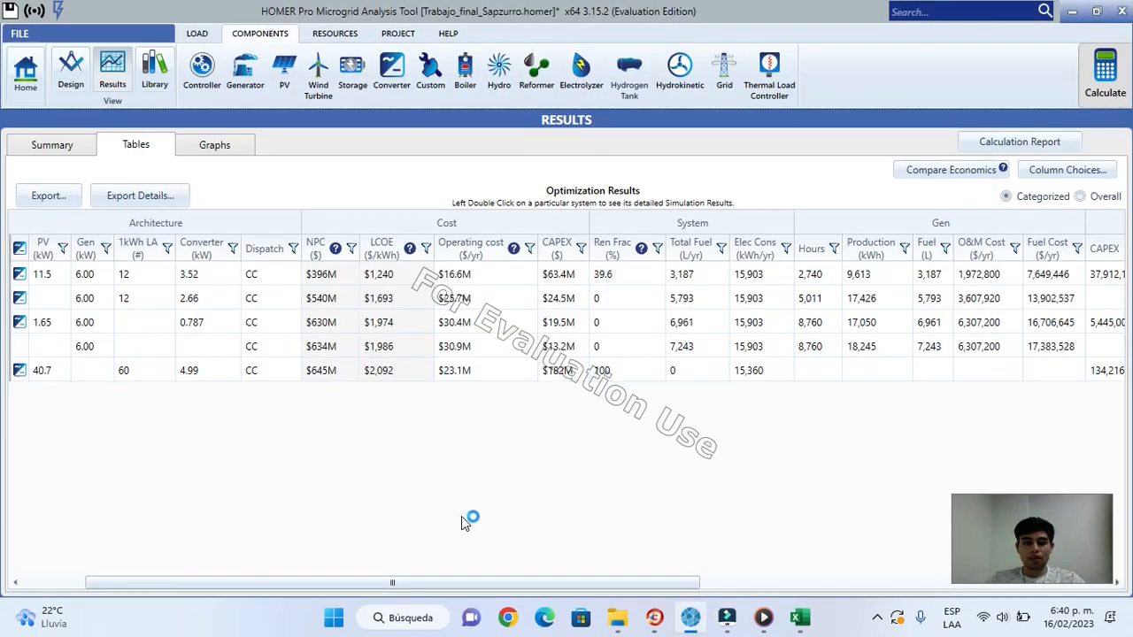
click(799, 618)
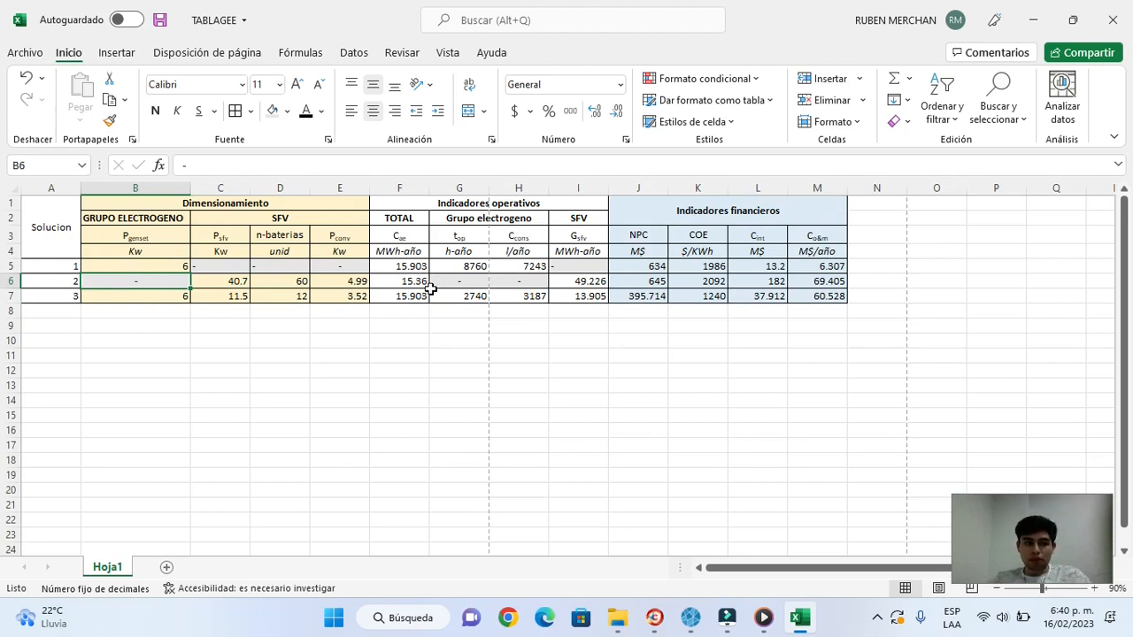
- Compare the optimization results in HOMER Pro with the solutions table in the Excel workbook
key(alt+Tab)
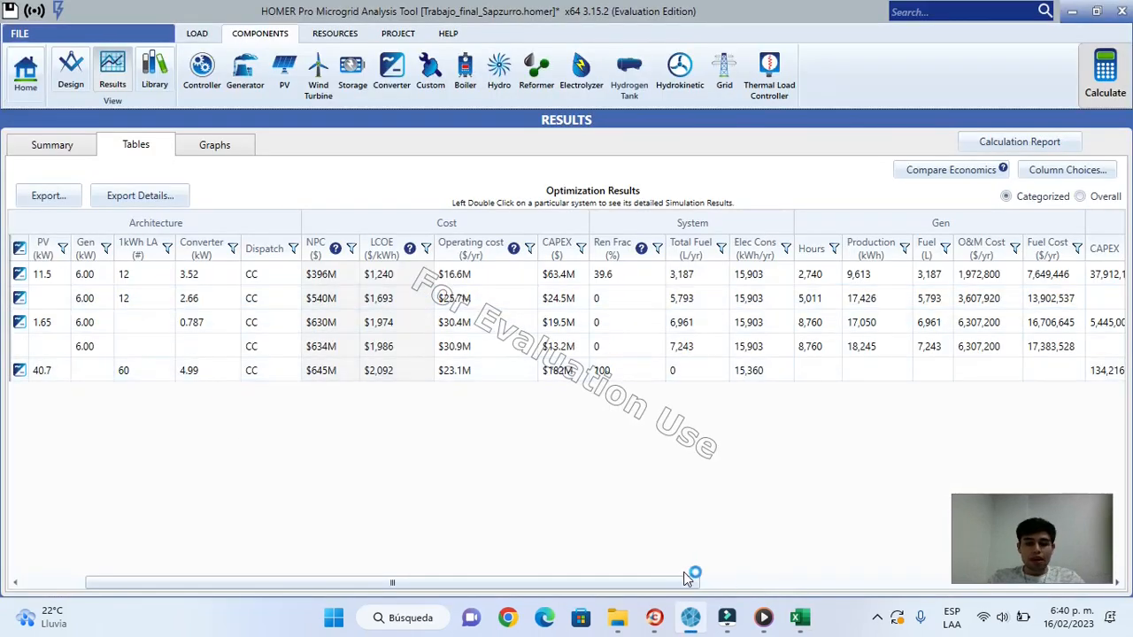
key(alt+Tab)
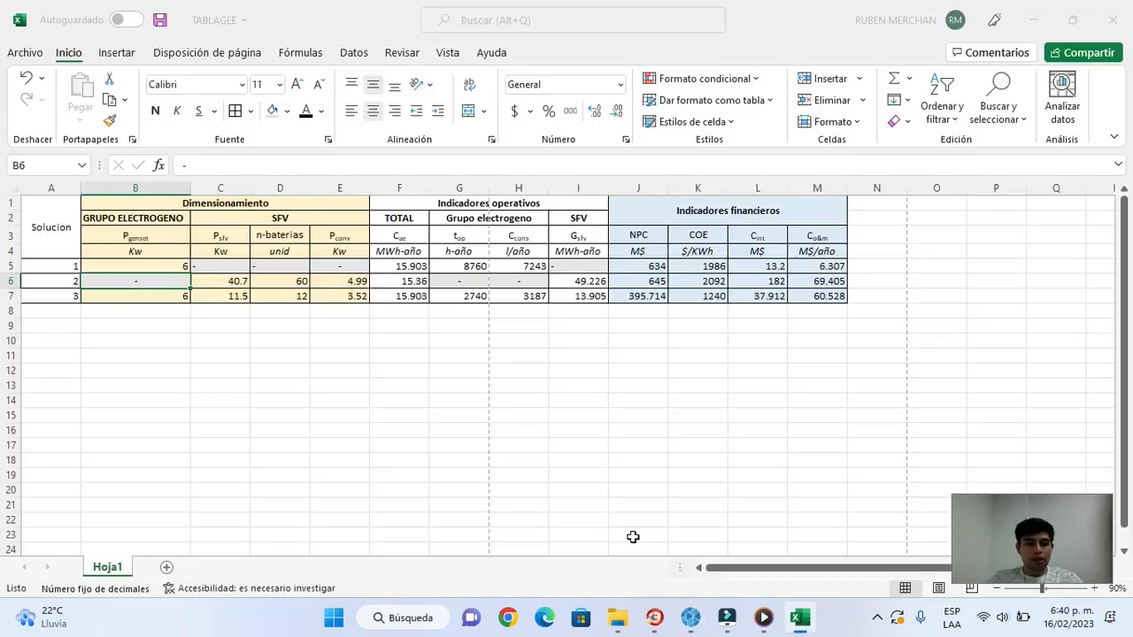
key(alt+Tab)
drag(612, 586, 609, 586)
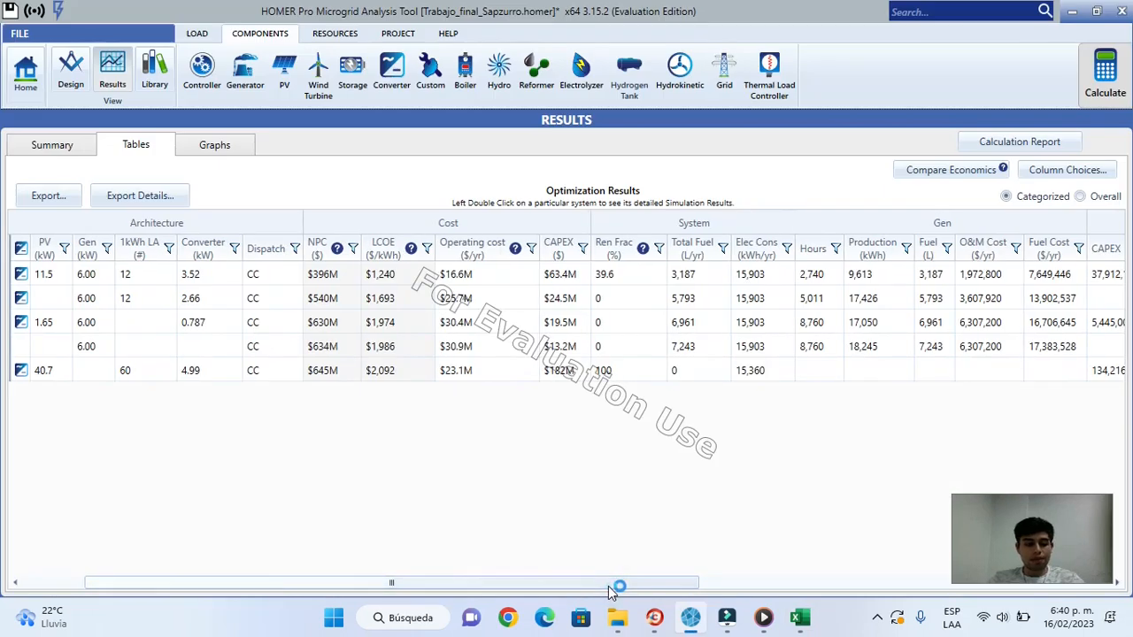
key(alt+Tab)
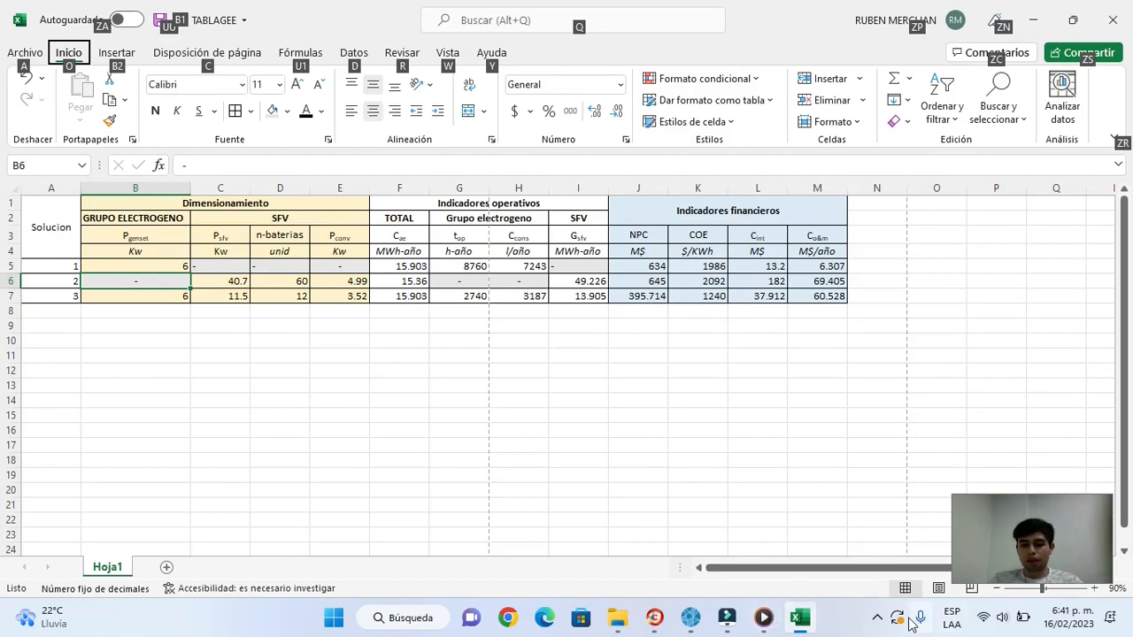
click(876, 620)
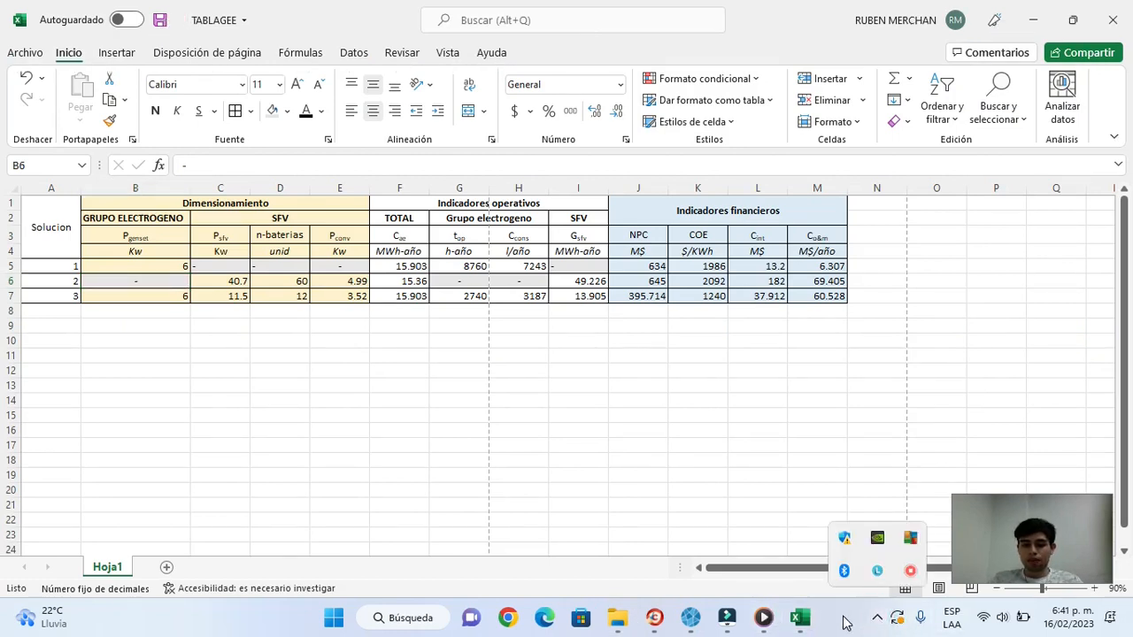
click(842, 614)
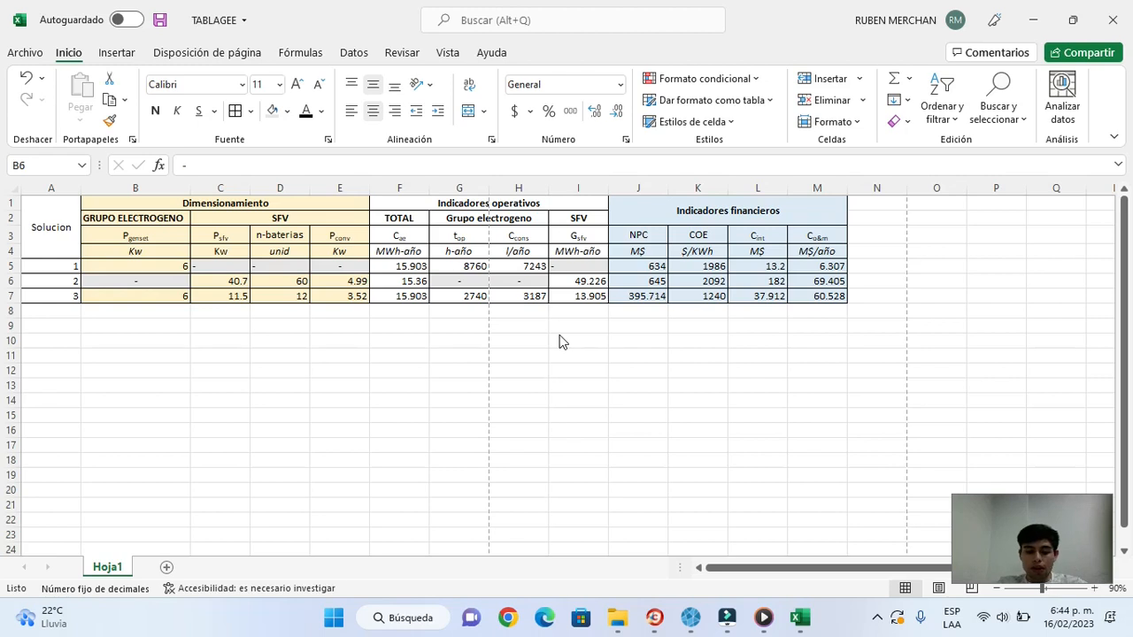
key(alt)
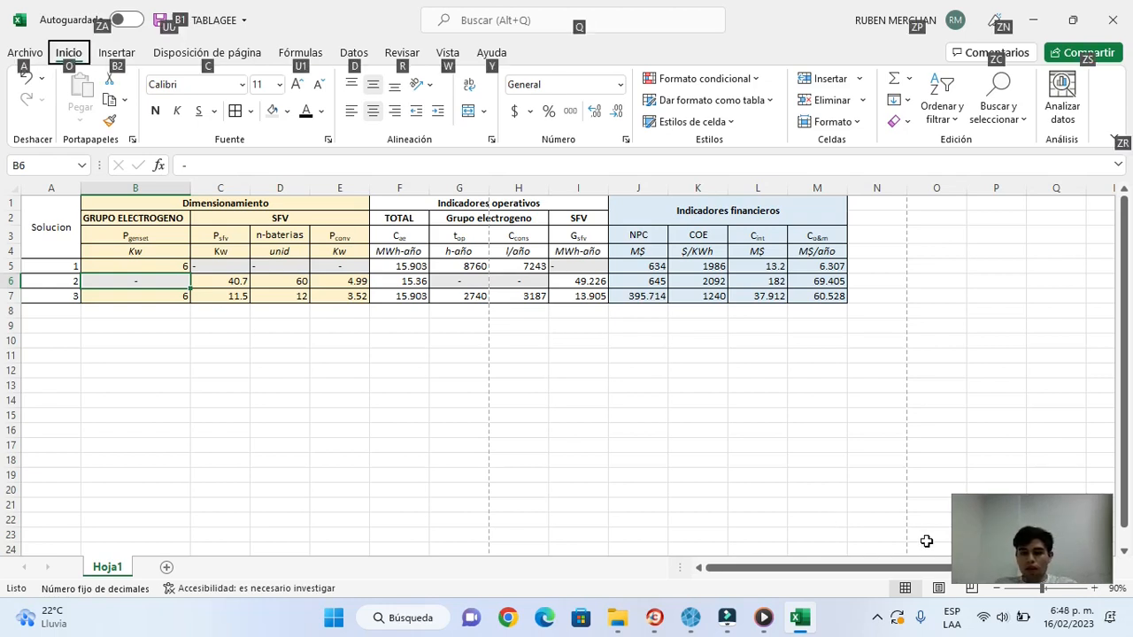
click(880, 622)
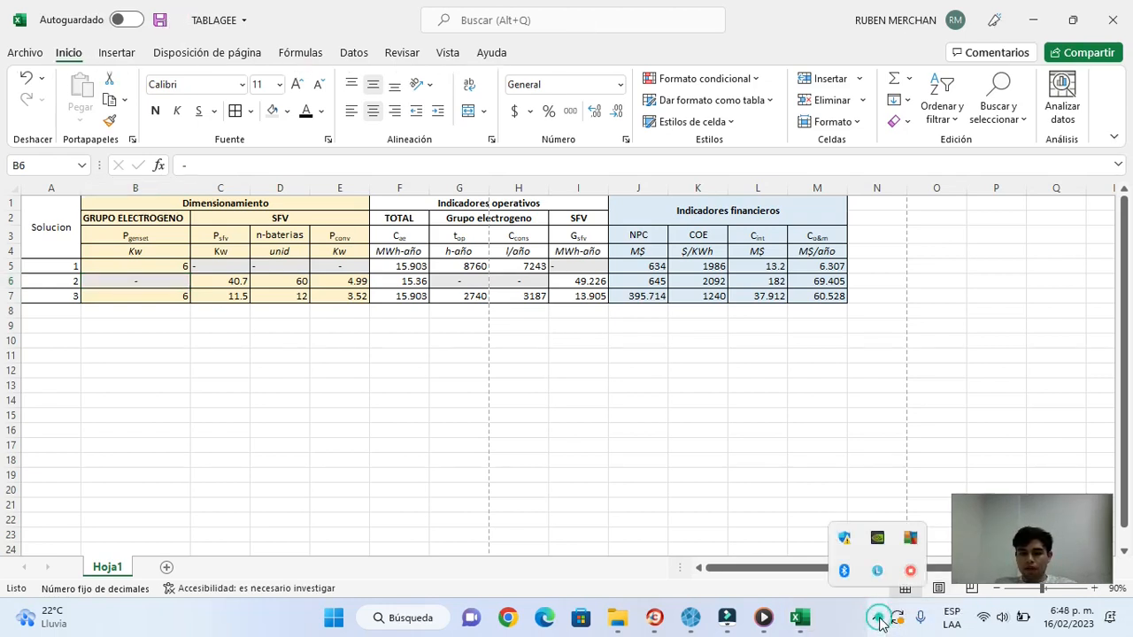
click(880, 622)
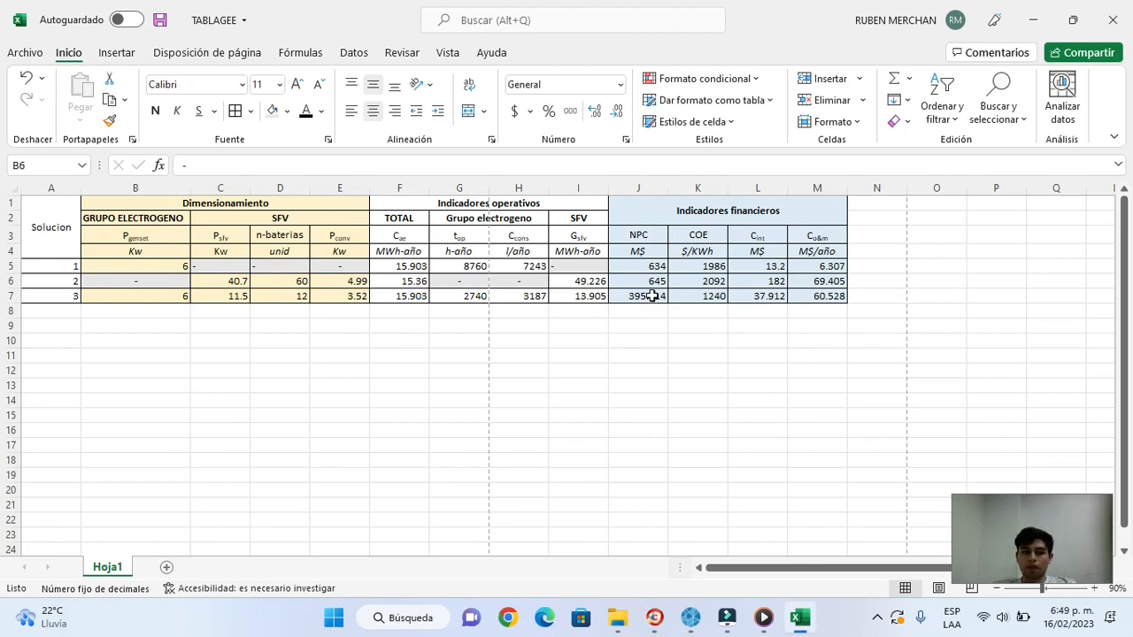
- Add a reference to the third solution's NPC cell J7 after the dash in cell B6
double_click(651, 296)
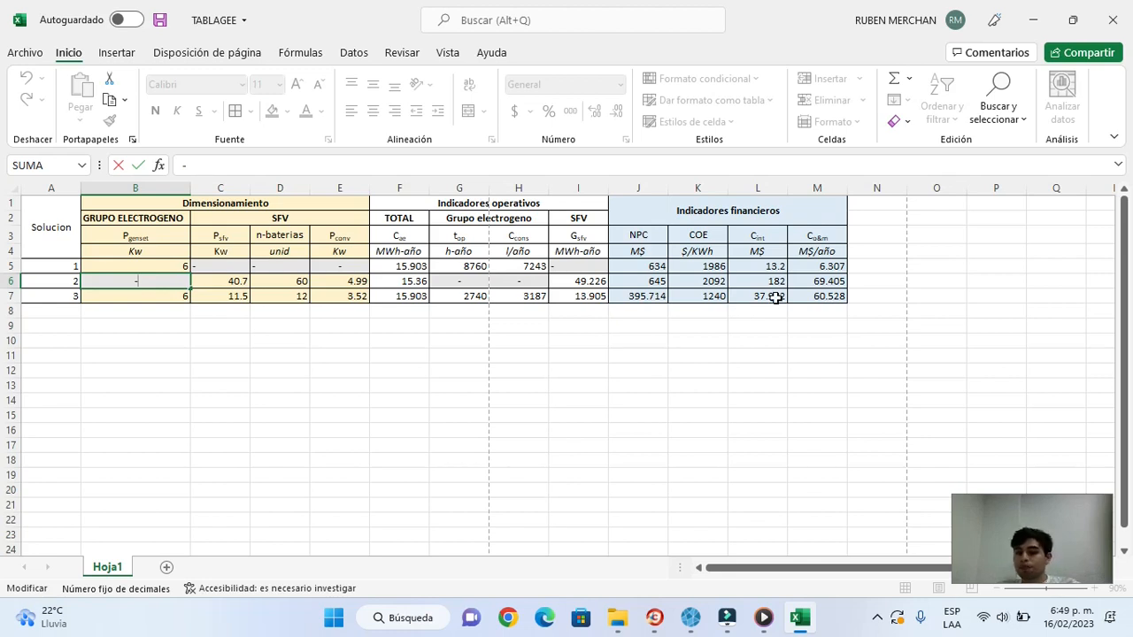
click(634, 296)
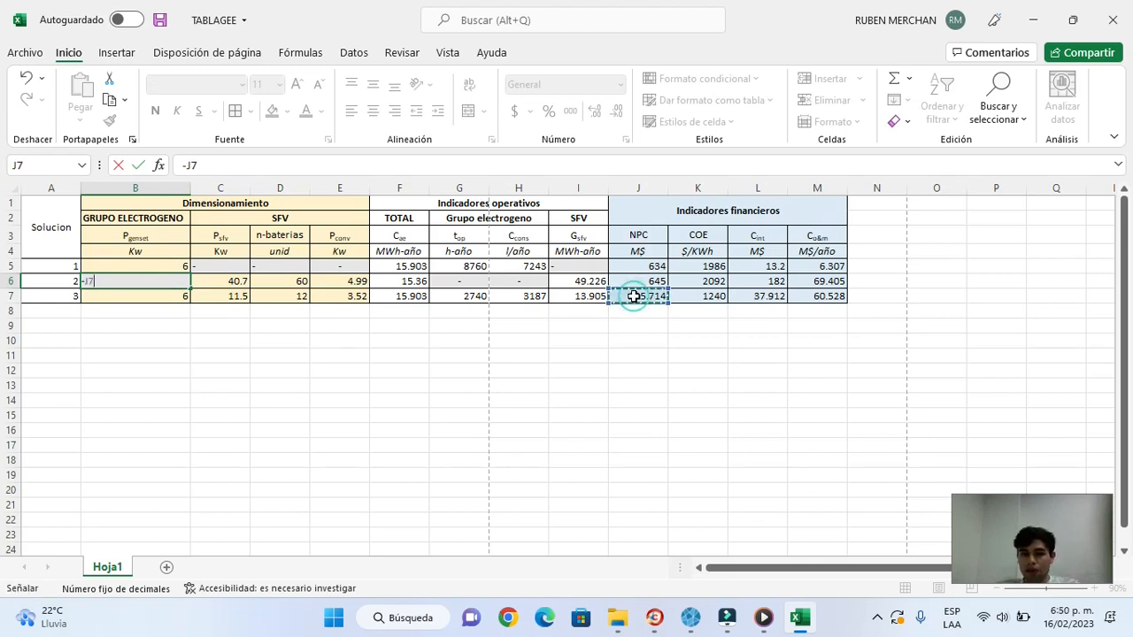